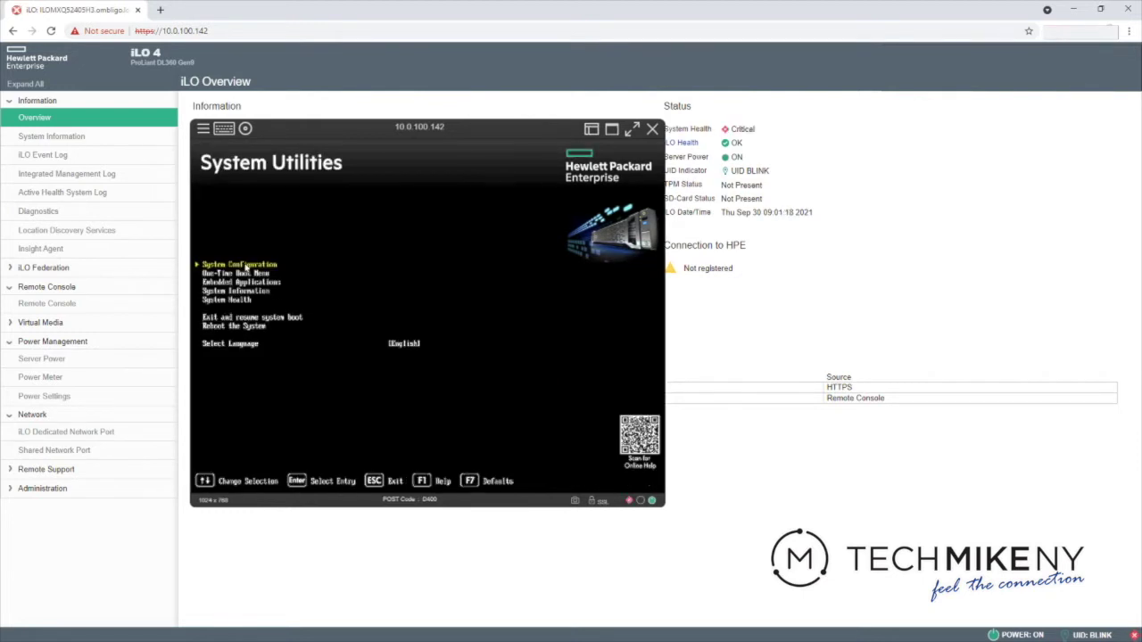
Step: From System Configuration's Smart Array P440ar options, exit setup and launch HP Smart Storage Administrator
{"action": "left_click", "coordinate": [246, 265]}
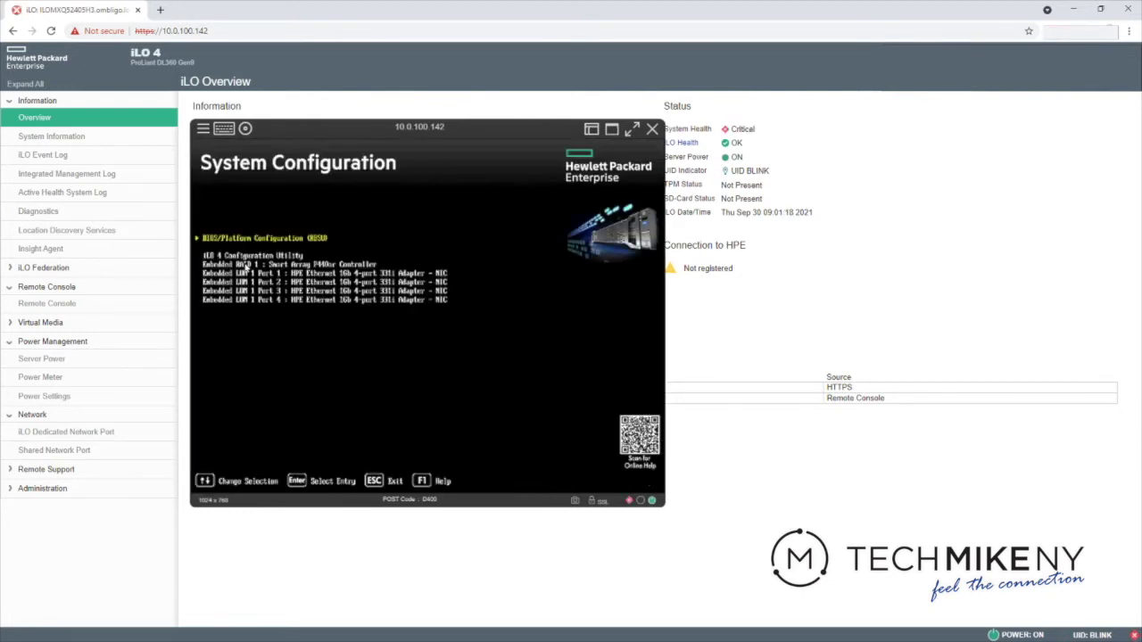
{"action": "left_click", "coordinate": [332, 264]}
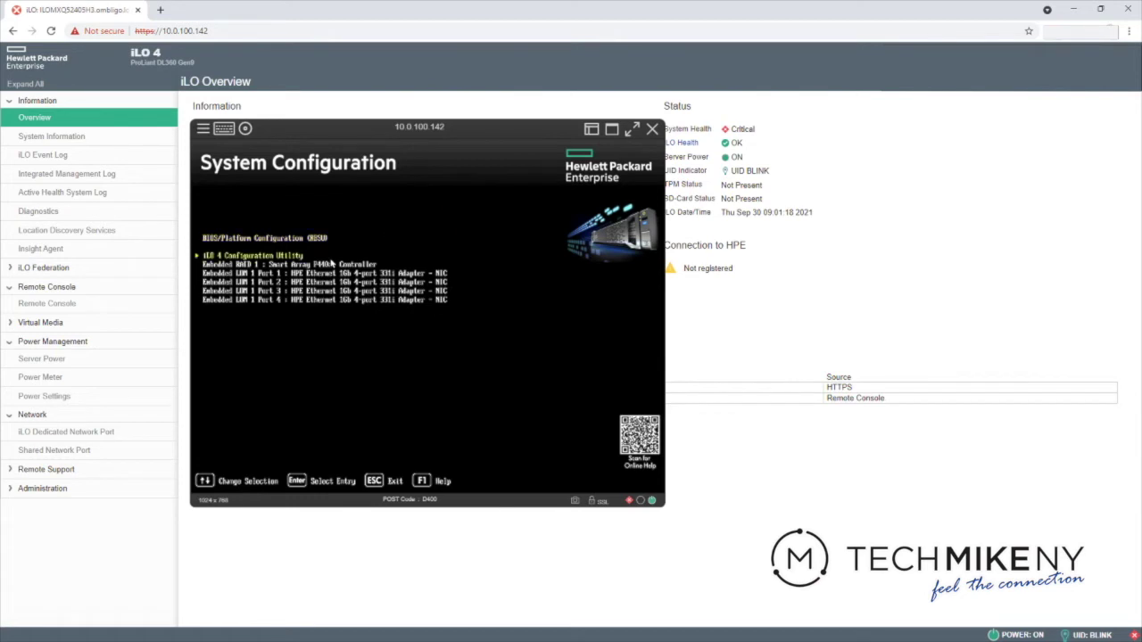
{"action": "left_click", "coordinate": [331, 263]}
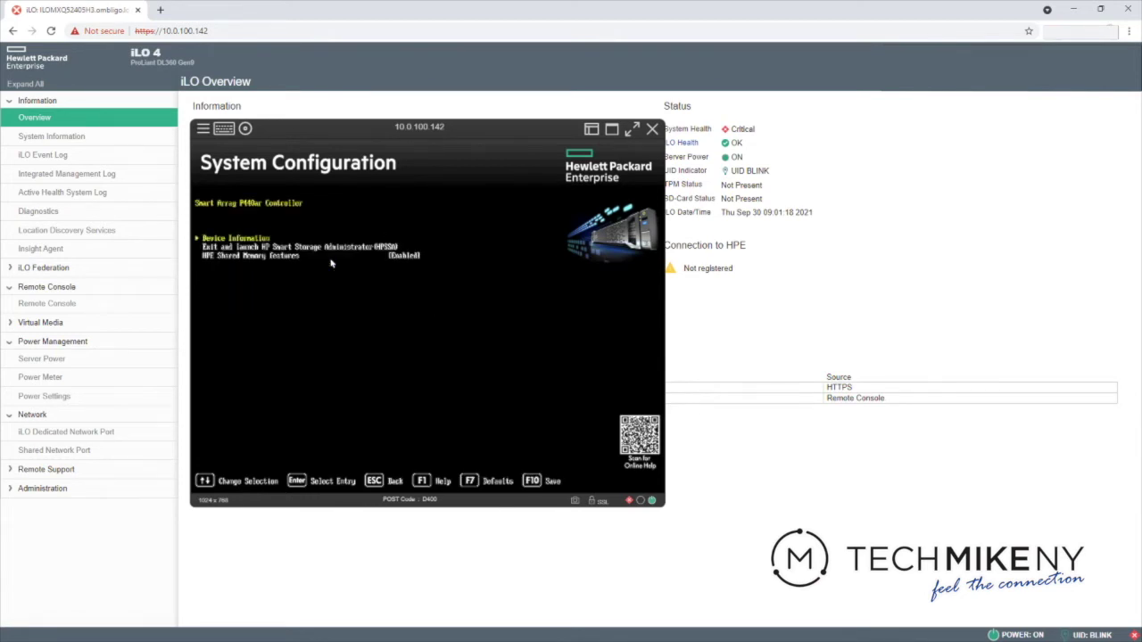
{"action": "key", "text": "Down"}
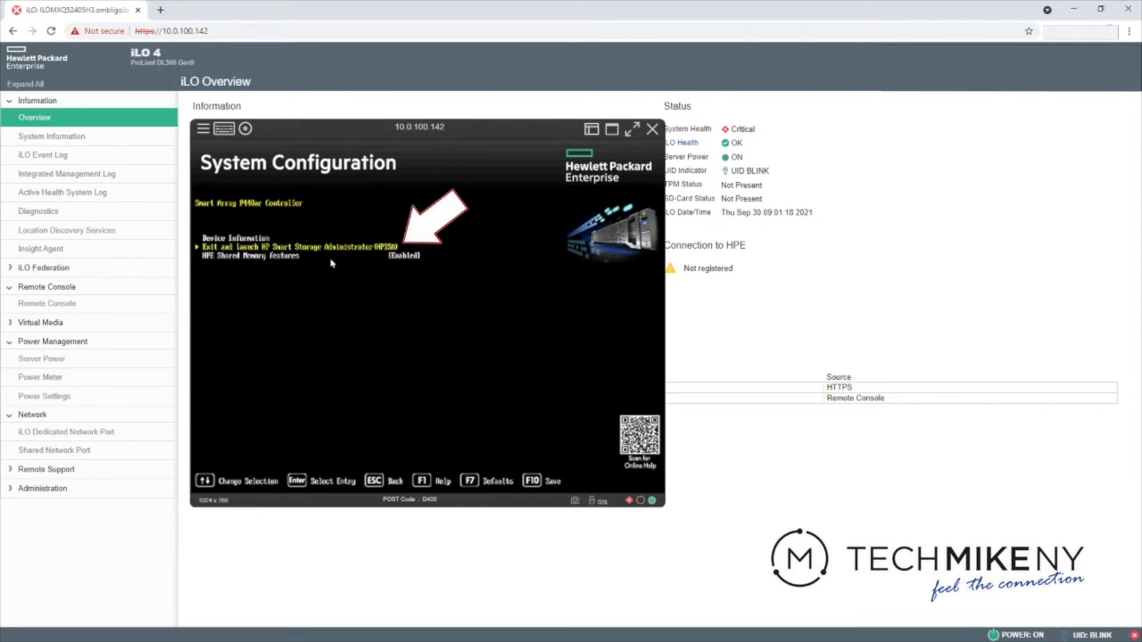
{"action": "key", "text": "Return"}
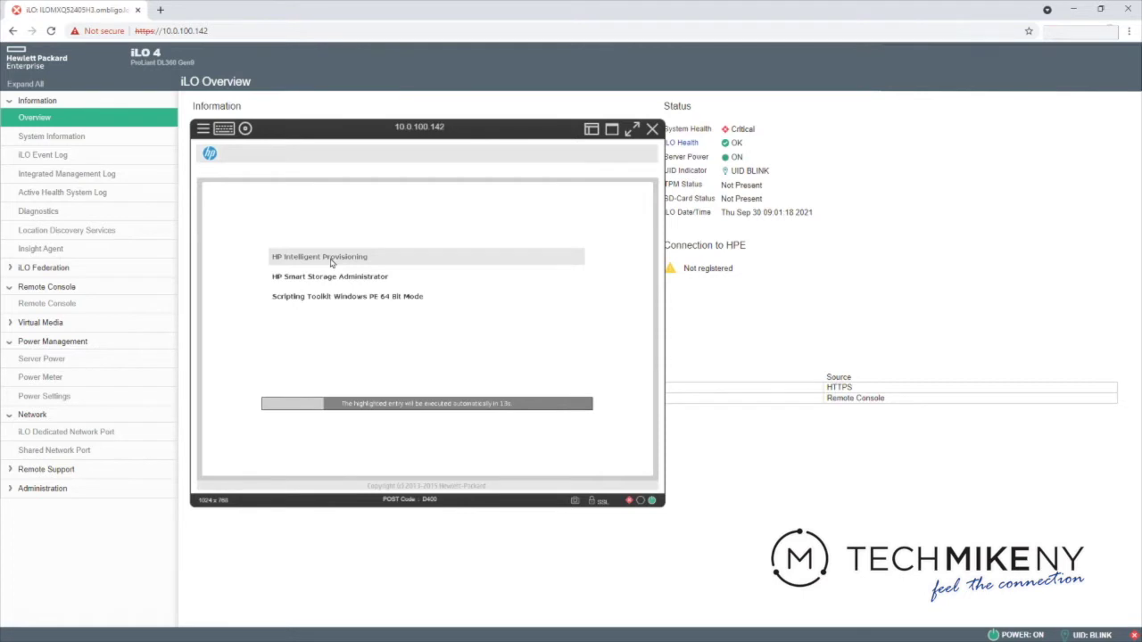
Step: Boot Intelligent Provisioning and start HP Smart Storage Administrator from Perform Maintenance
{"action": "key", "text": "Return"}
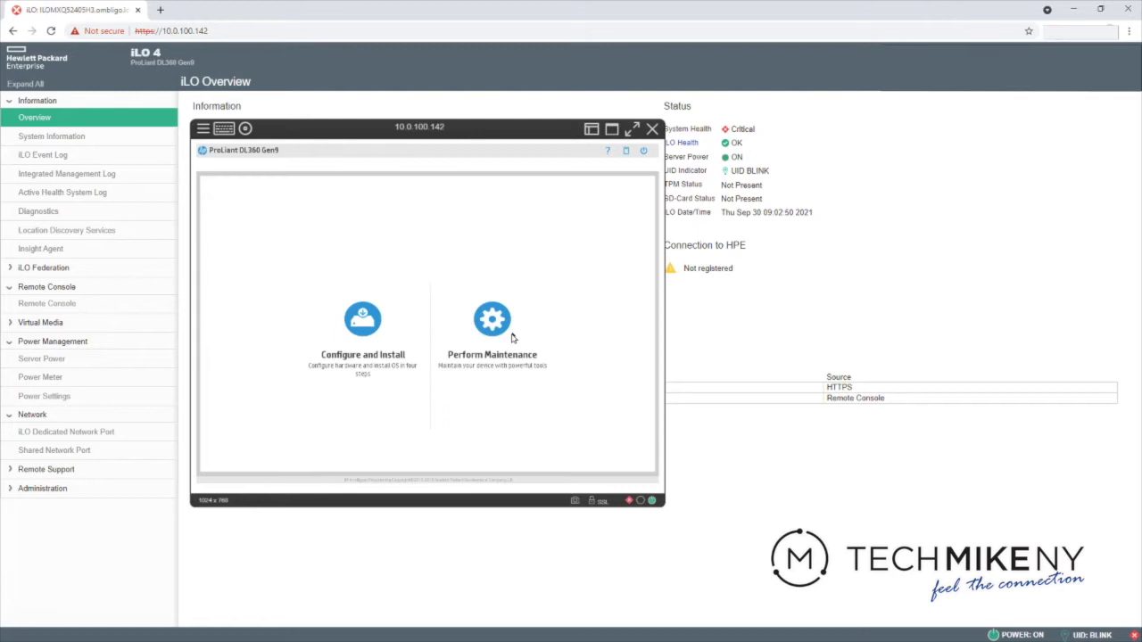
{"action": "left_click", "coordinate": [498, 328]}
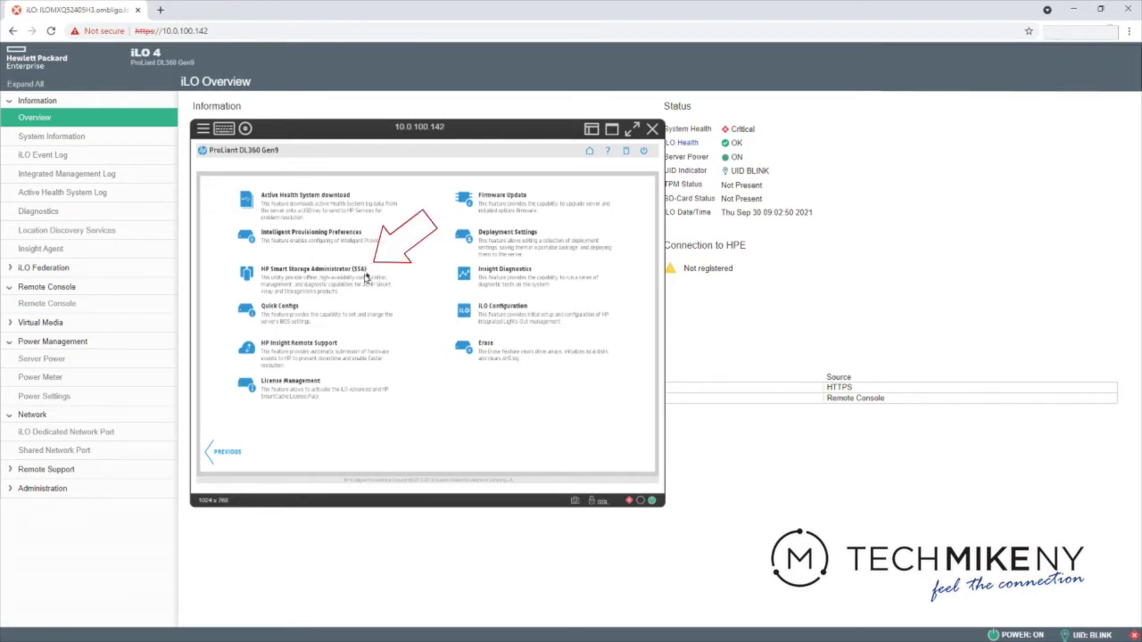
{"action": "left_click", "coordinate": [246, 275]}
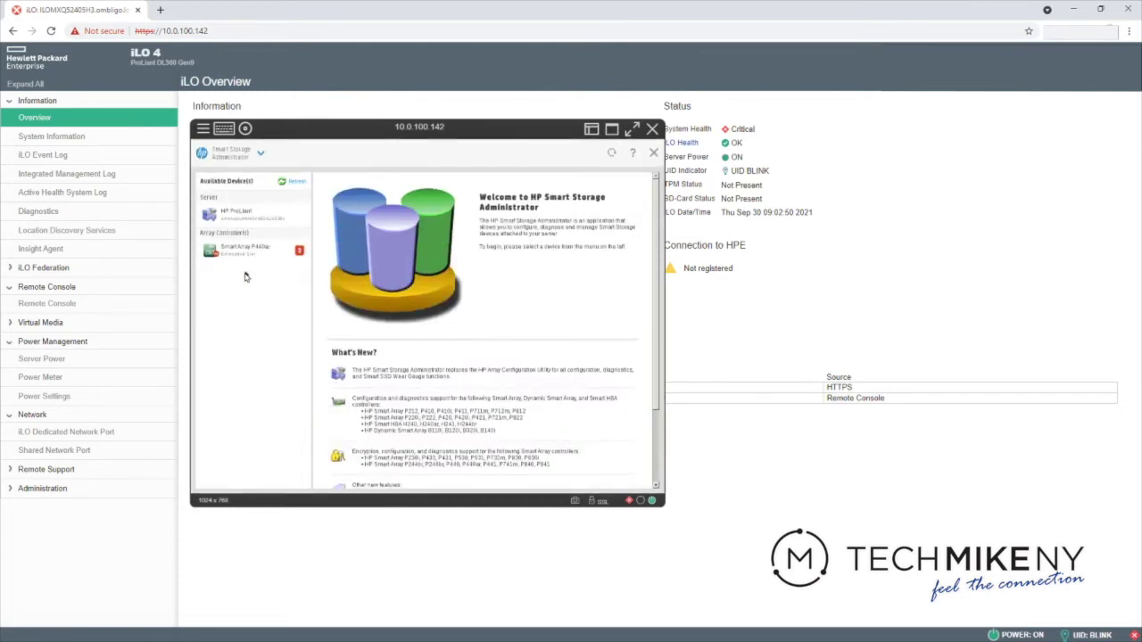
Step: Clear the Smart Array P440ar configuration, leaving 0 data arrays and 4 unassigned drives
{"action": "left_click", "coordinate": [248, 253]}
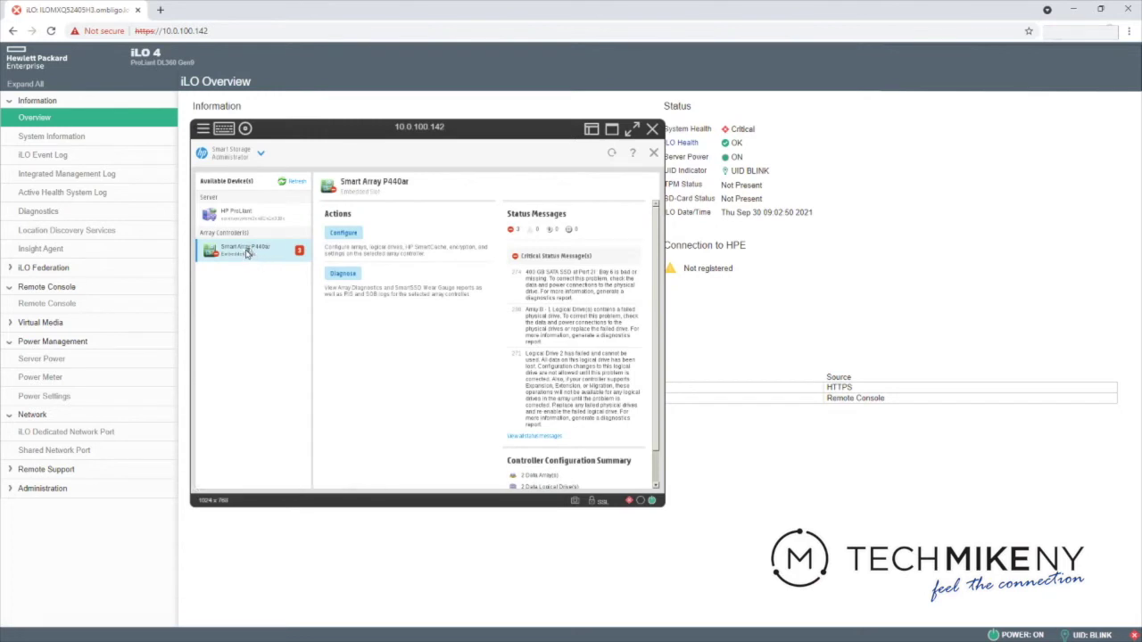
{"action": "left_click", "coordinate": [343, 233]}
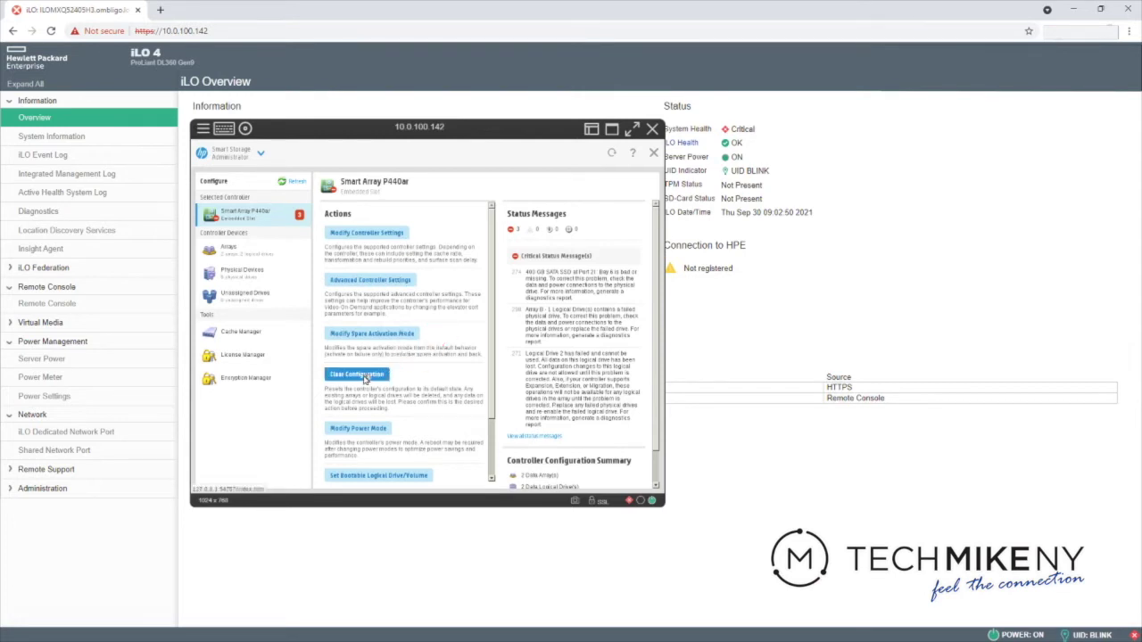
{"action": "left_click", "coordinate": [365, 376]}
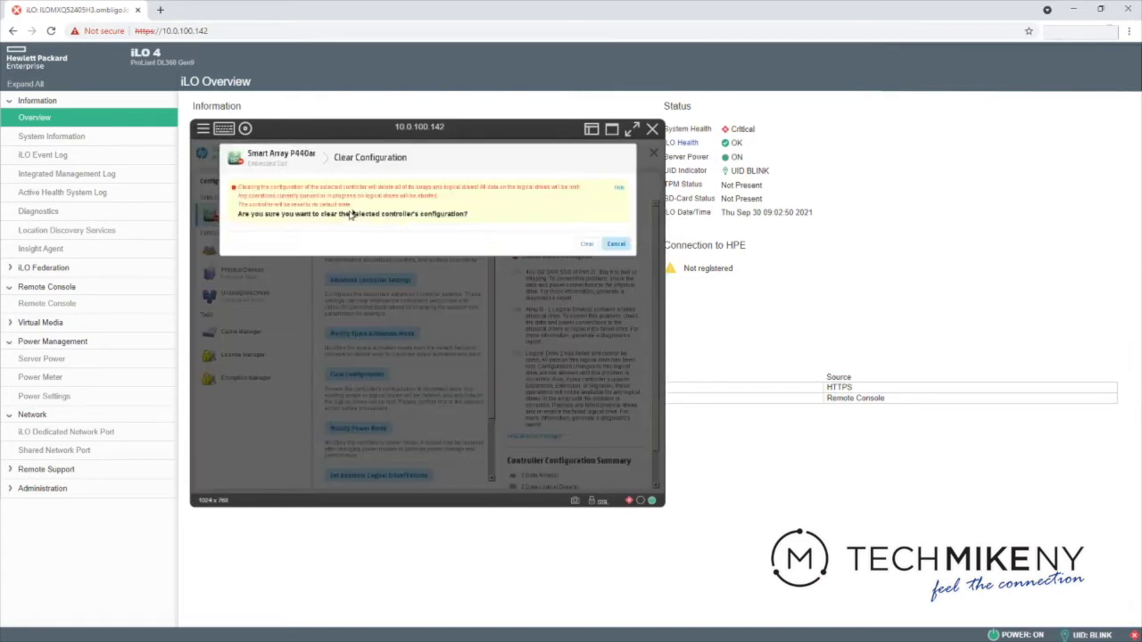
{"action": "left_click", "coordinate": [588, 246]}
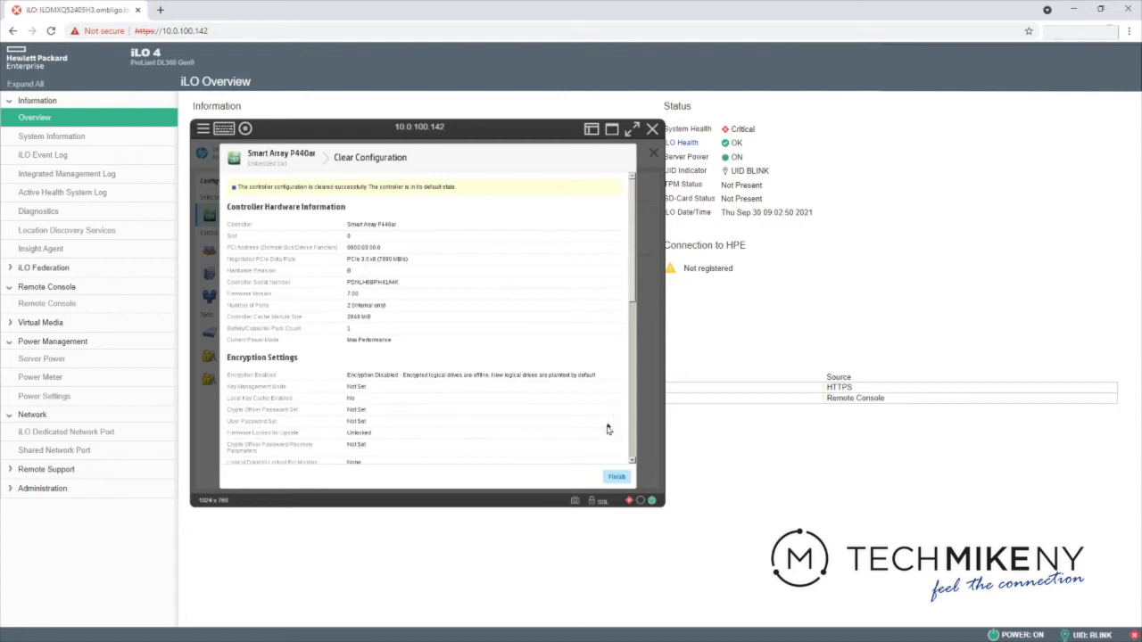
{"action": "left_click", "coordinate": [617, 477]}
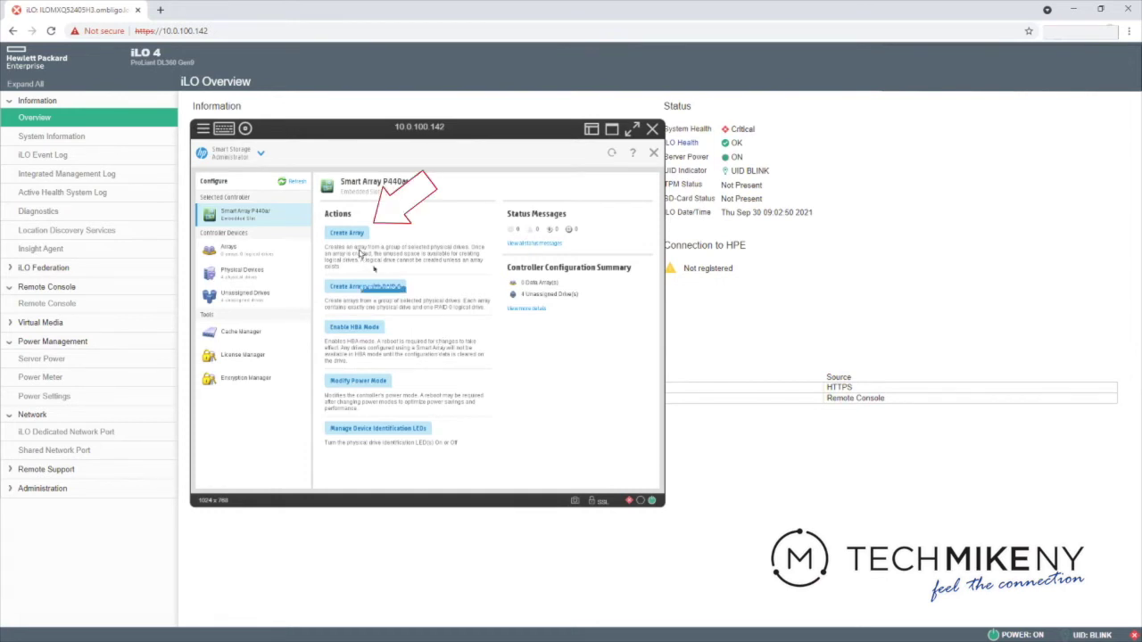
Step: Create a RAID 1 array and logical drive from the Bay 3 and Bay 4 drives
{"action": "left_click", "coordinate": [352, 236]}
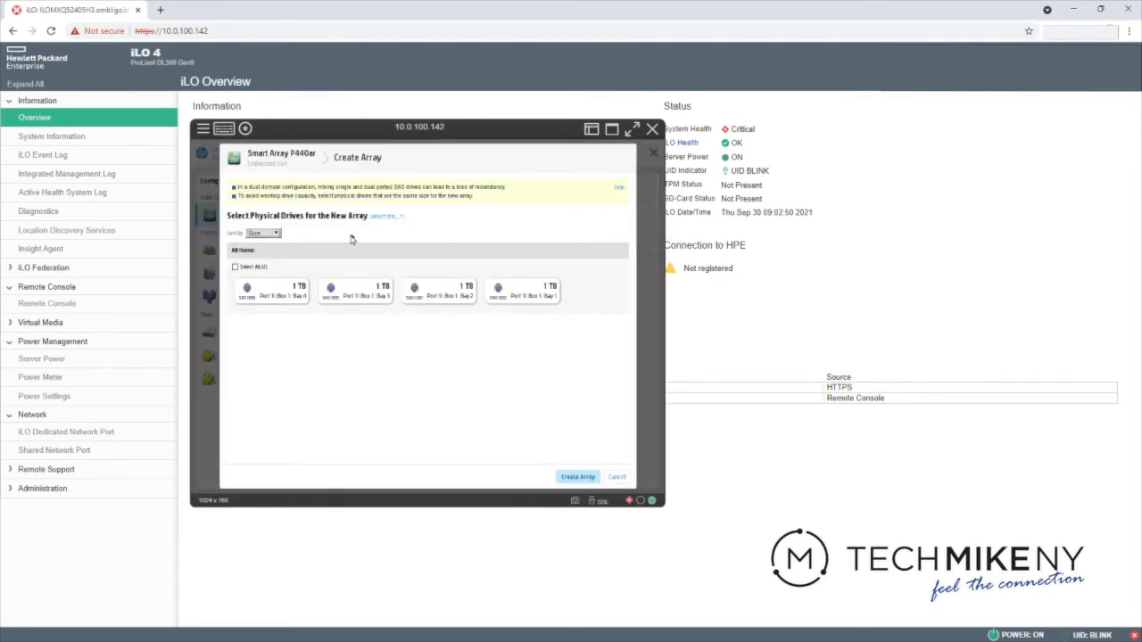
{"action": "left_click", "coordinate": [271, 296]}
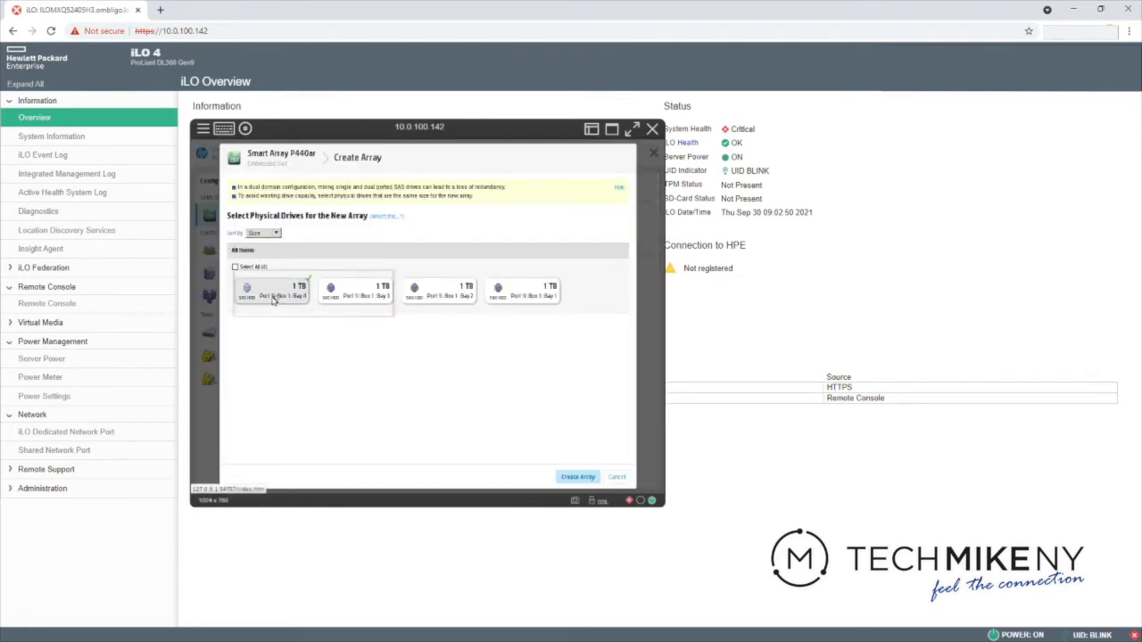
{"action": "left_click", "coordinate": [351, 293]}
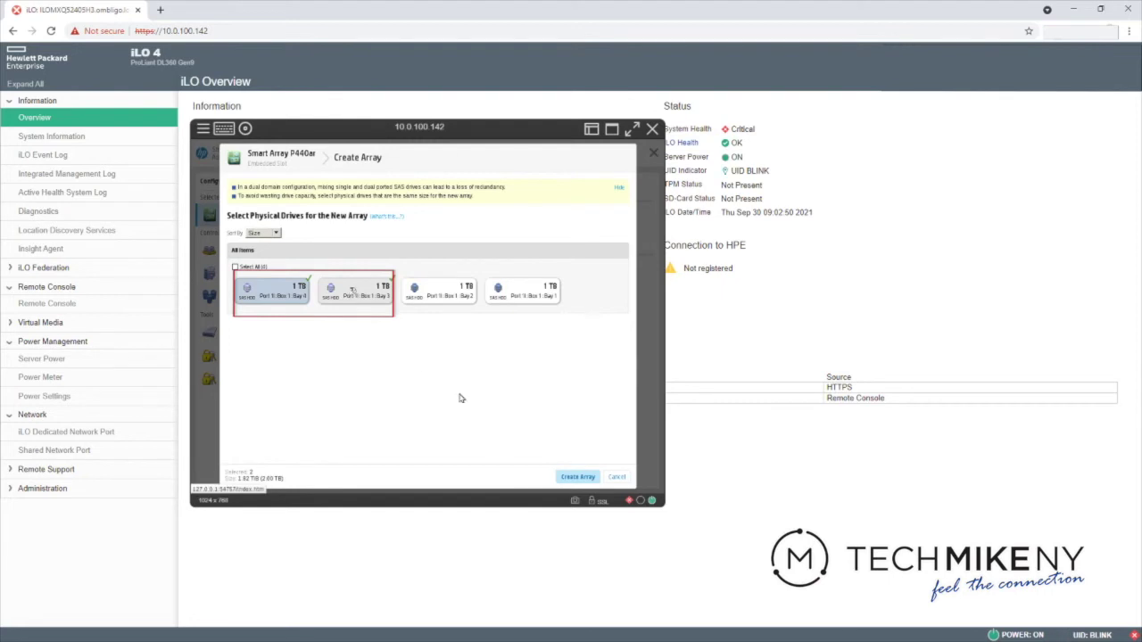
{"action": "left_click", "coordinate": [576, 477]}
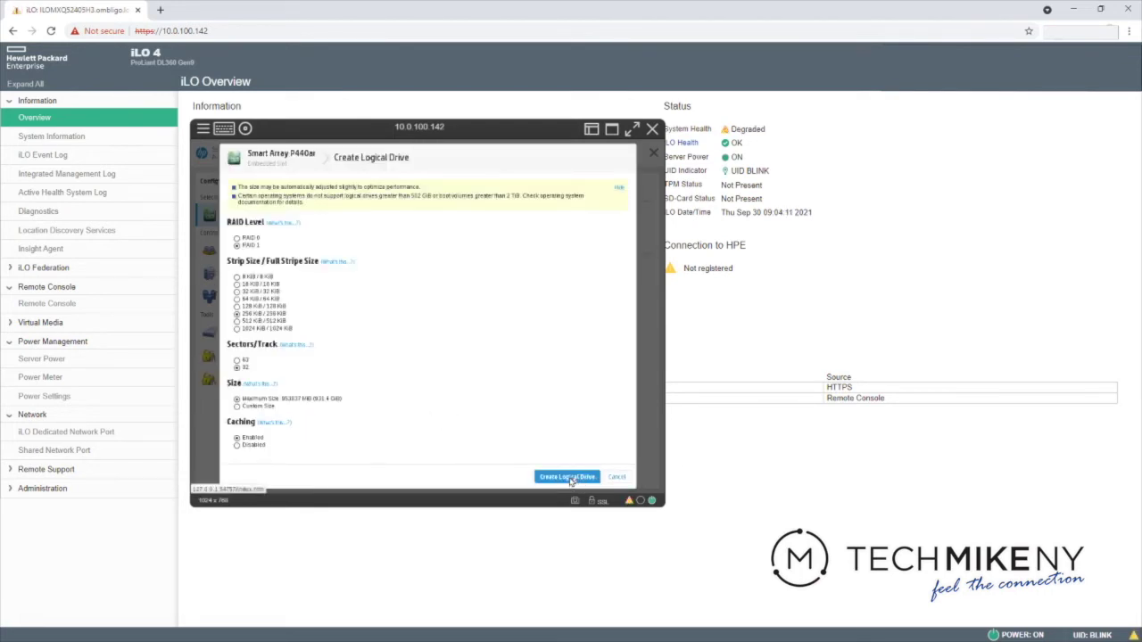
{"action": "left_click", "coordinate": [569, 477]}
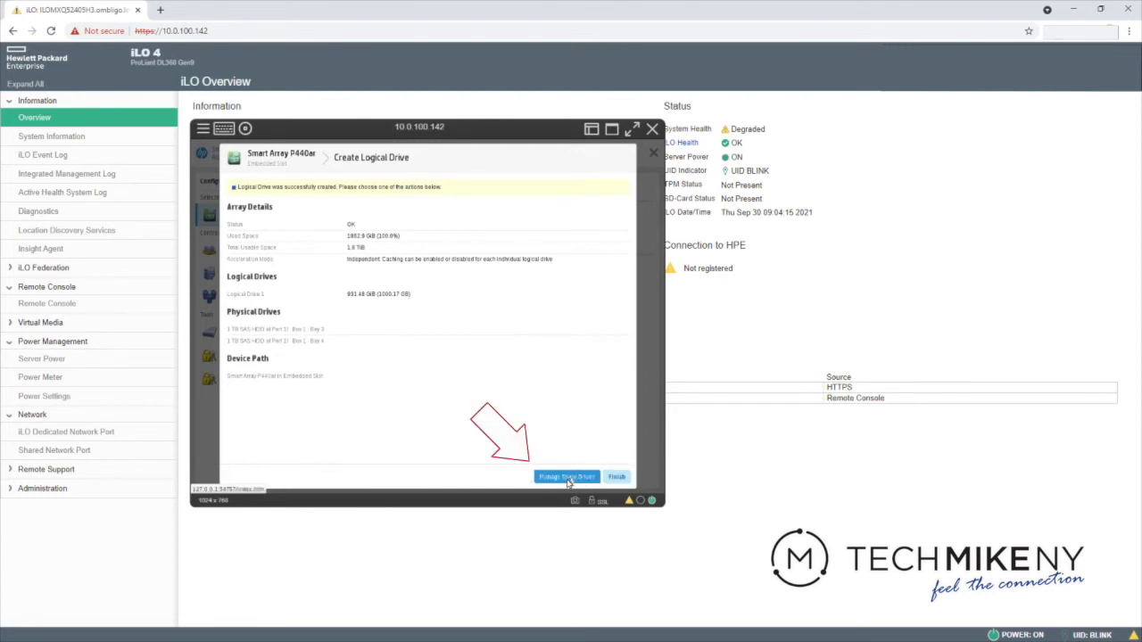
Step: Assign only the Bay 2 drive as the array's spare and save
{"action": "left_click", "coordinate": [566, 478]}
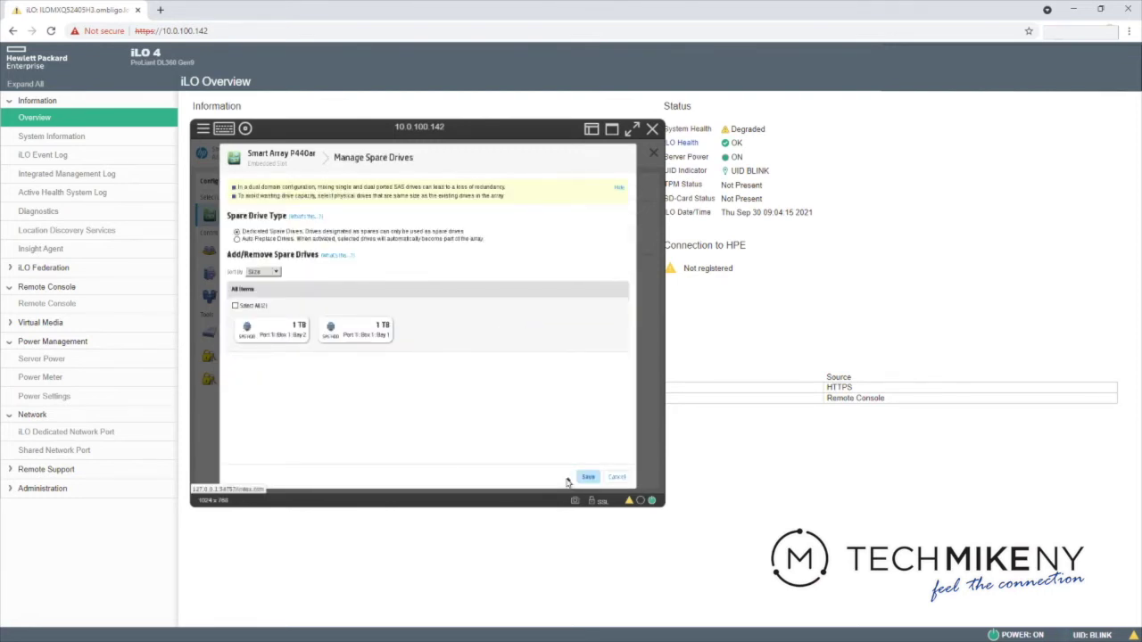
{"action": "left_click", "coordinate": [236, 307]}
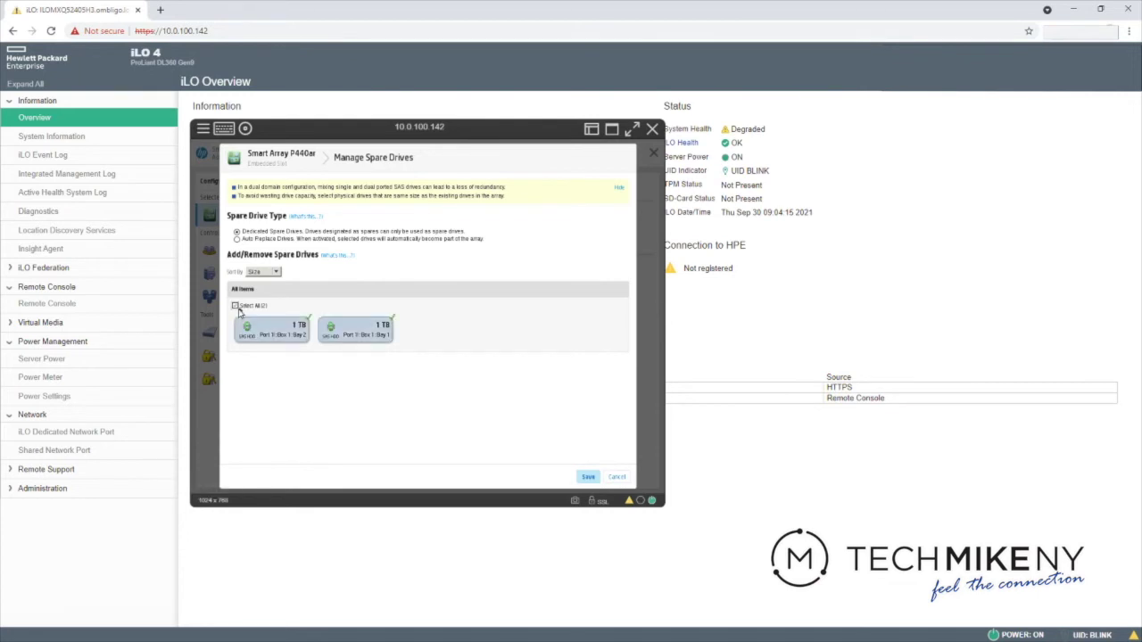
{"action": "left_click", "coordinate": [236, 306]}
{"action": "left_click", "coordinate": [249, 328]}
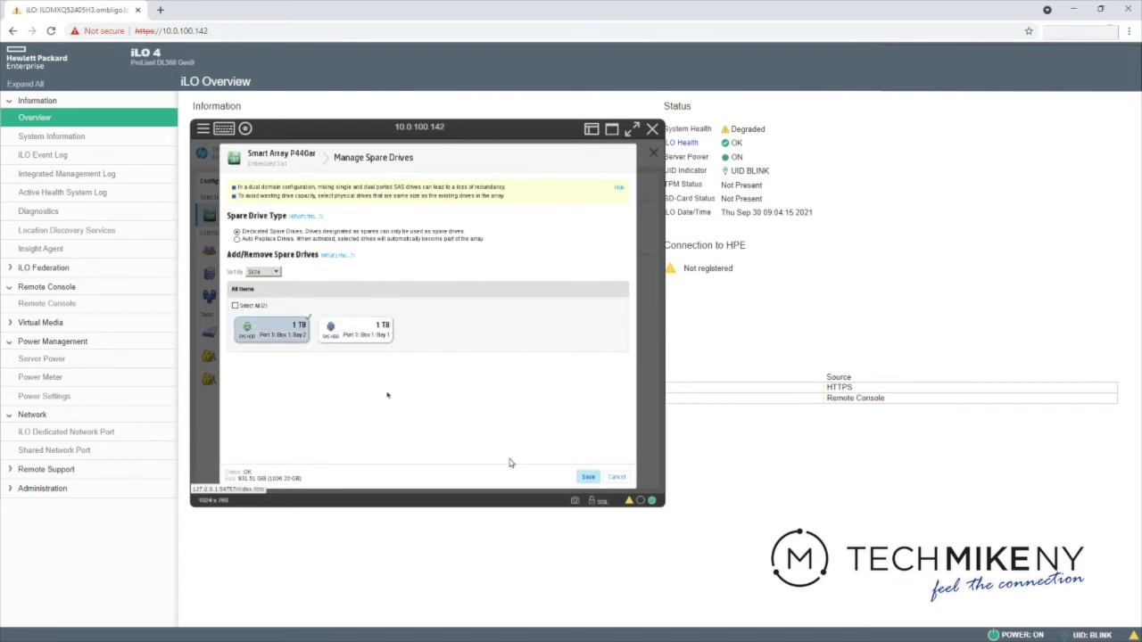
{"action": "left_click", "coordinate": [588, 477]}
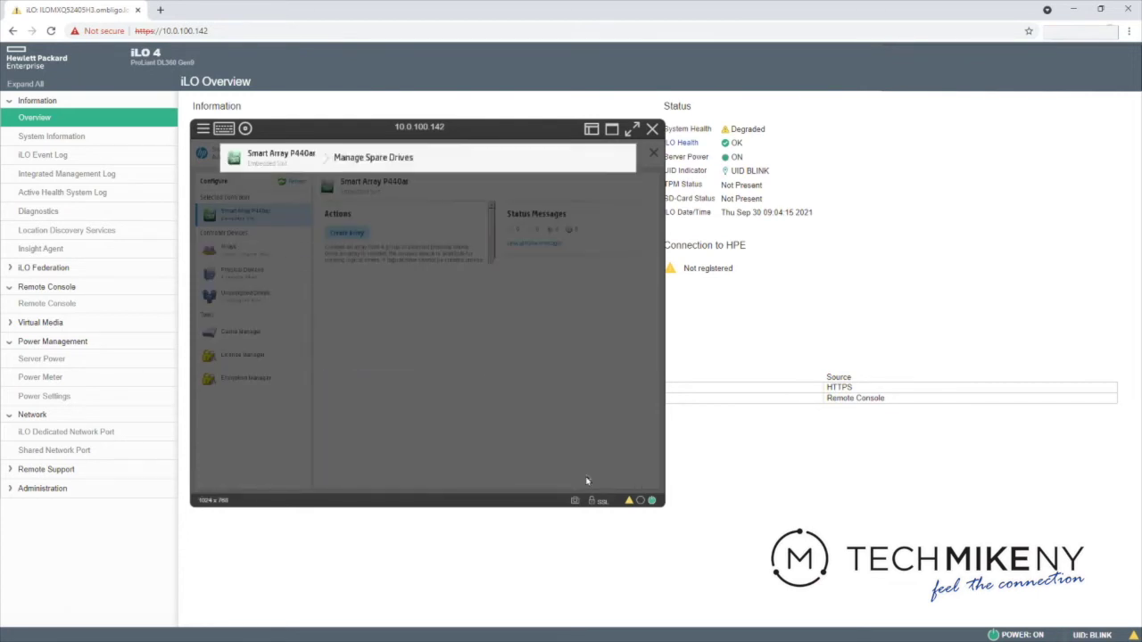
Step: Finish the wizard, review the array, Bay 2 spare and unassigned drives, then request Clear Configuration
{"action": "left_click", "coordinate": [617, 477]}
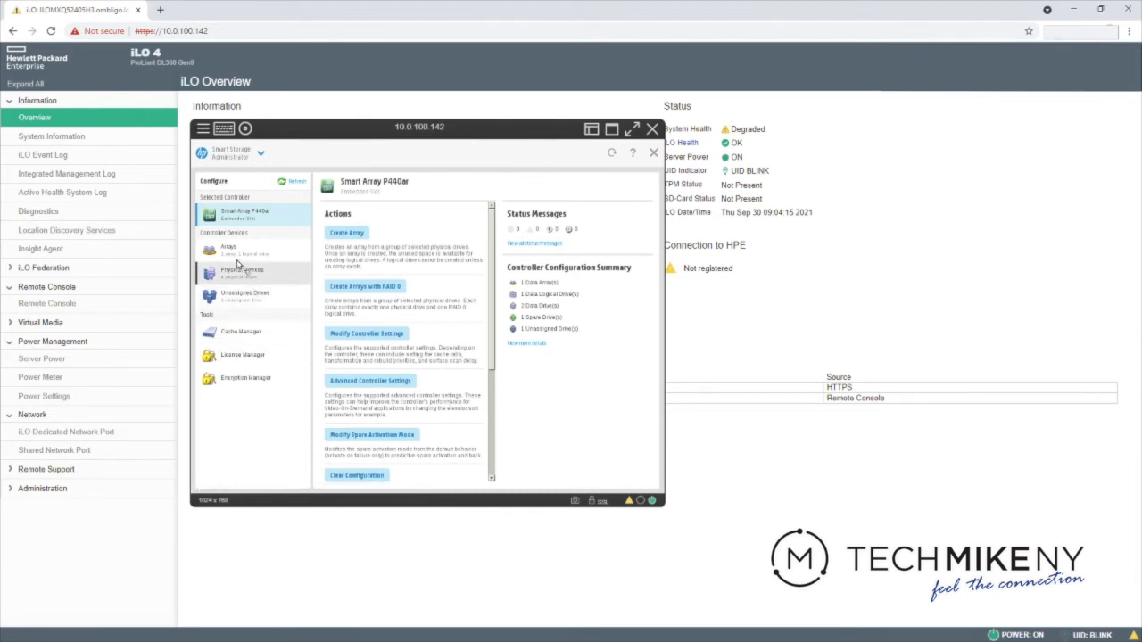
{"action": "left_click", "coordinate": [228, 251]}
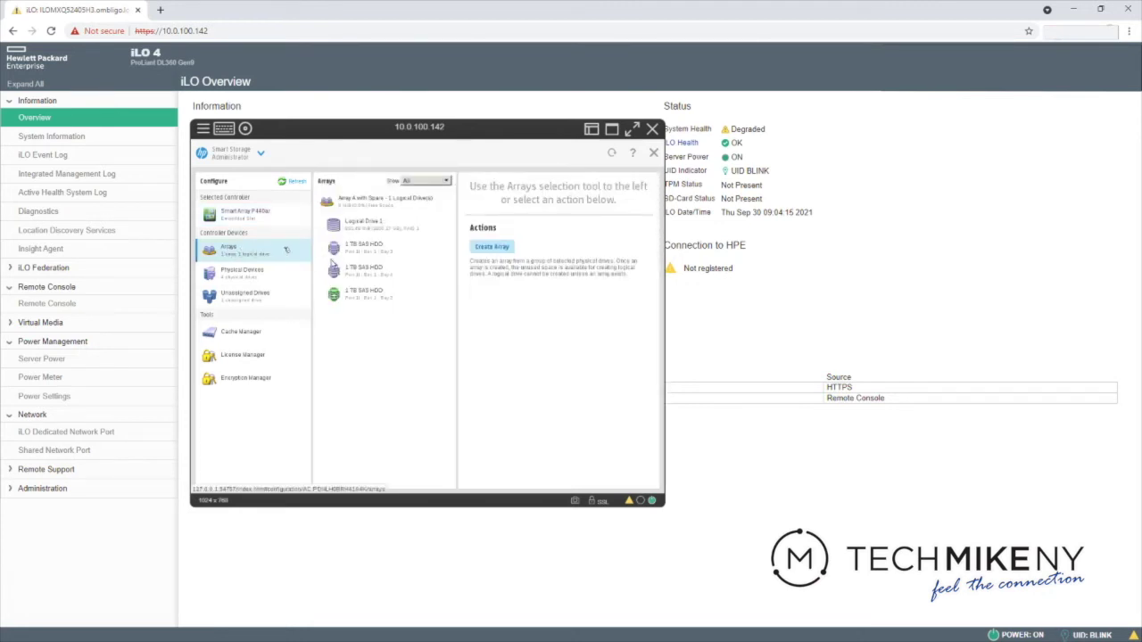
{"action": "left_click", "coordinate": [366, 294]}
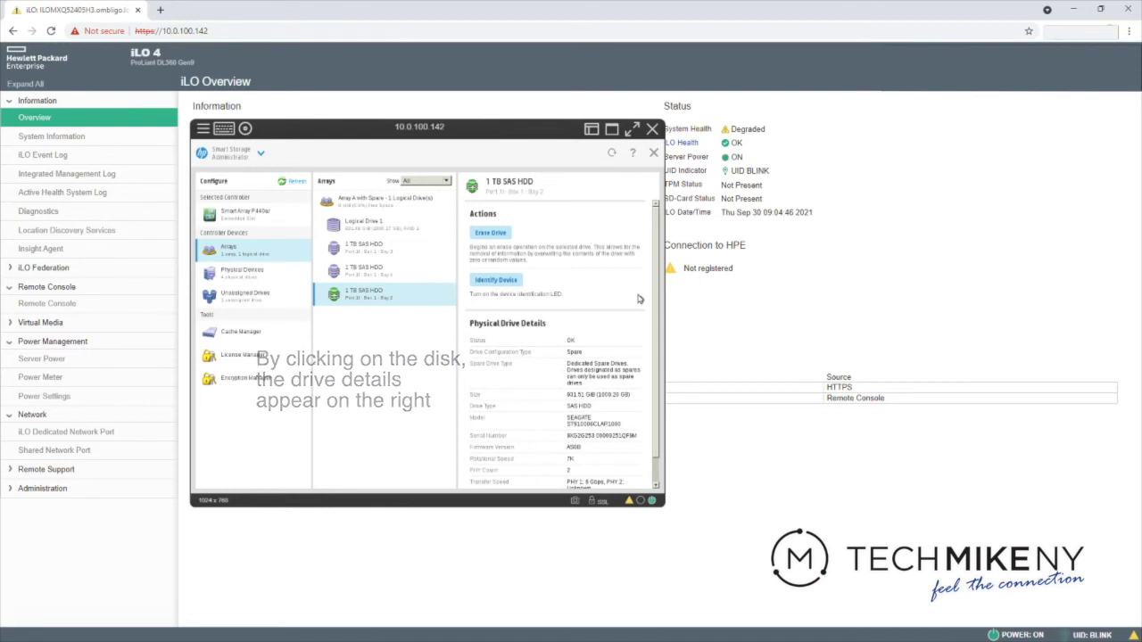
{"action": "left_click", "coordinate": [243, 294]}
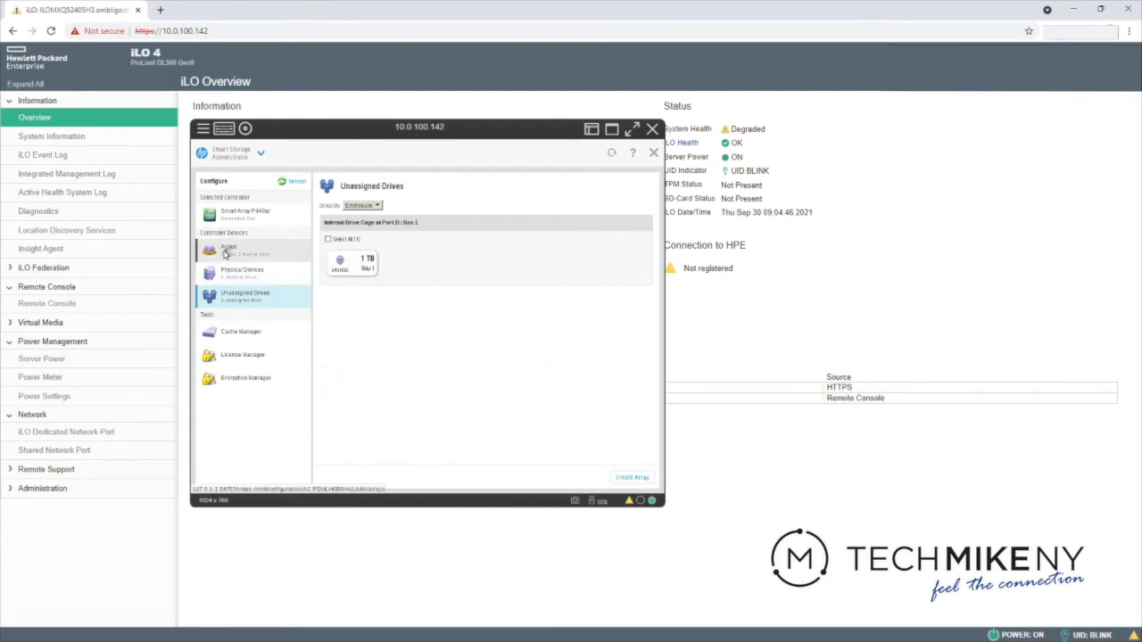
{"action": "left_click", "coordinate": [225, 252]}
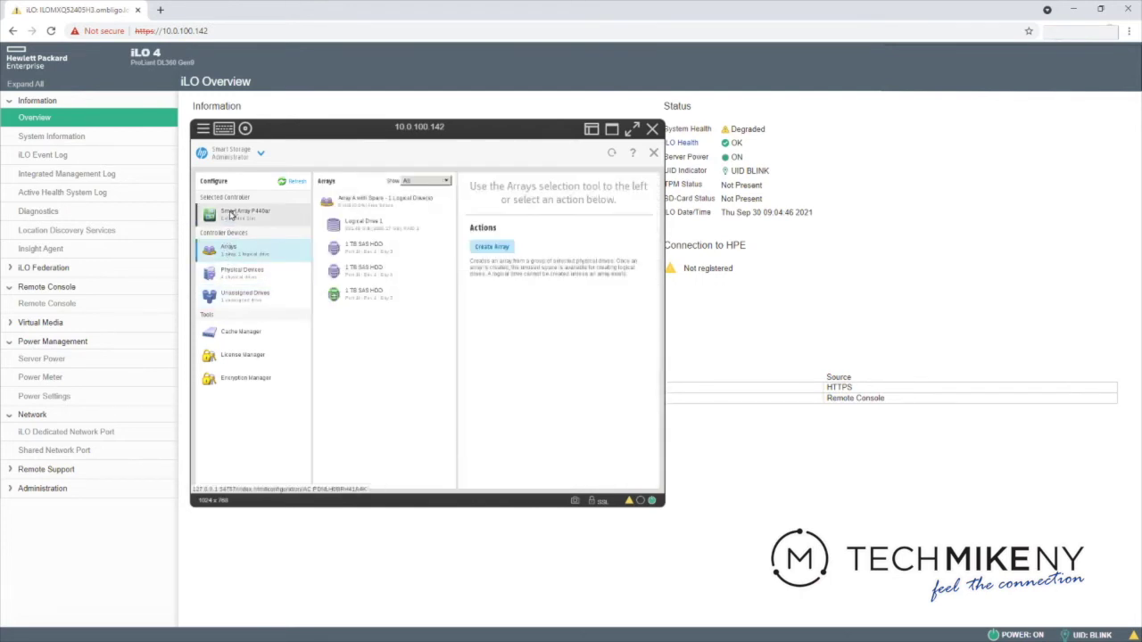
{"action": "left_click", "coordinate": [231, 214]}
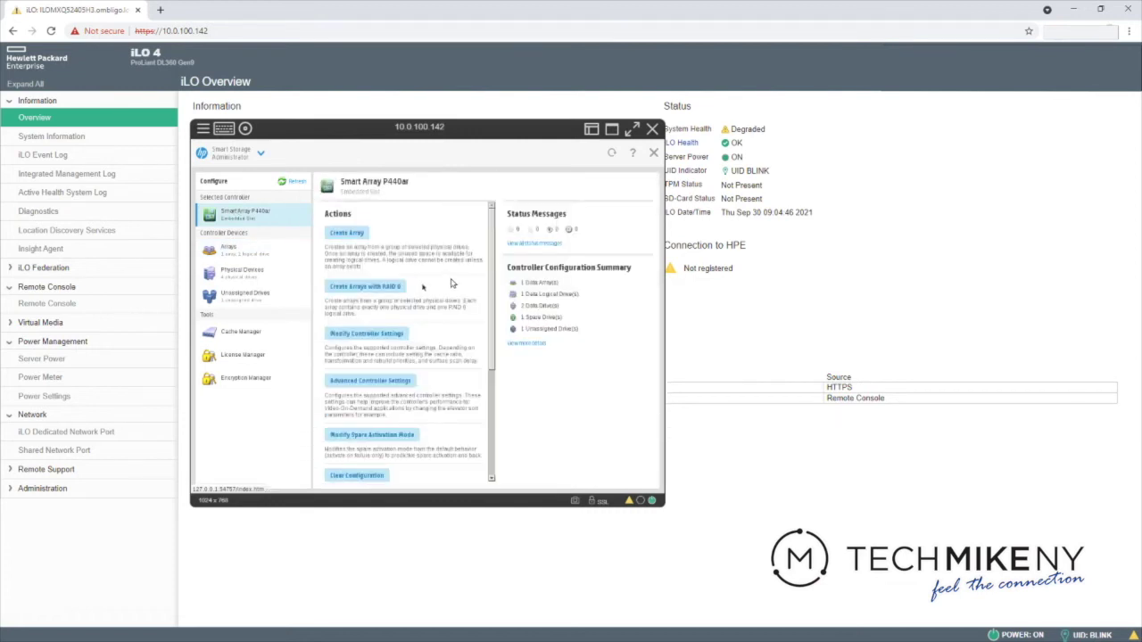
{"action": "left_click", "coordinate": [357, 476]}
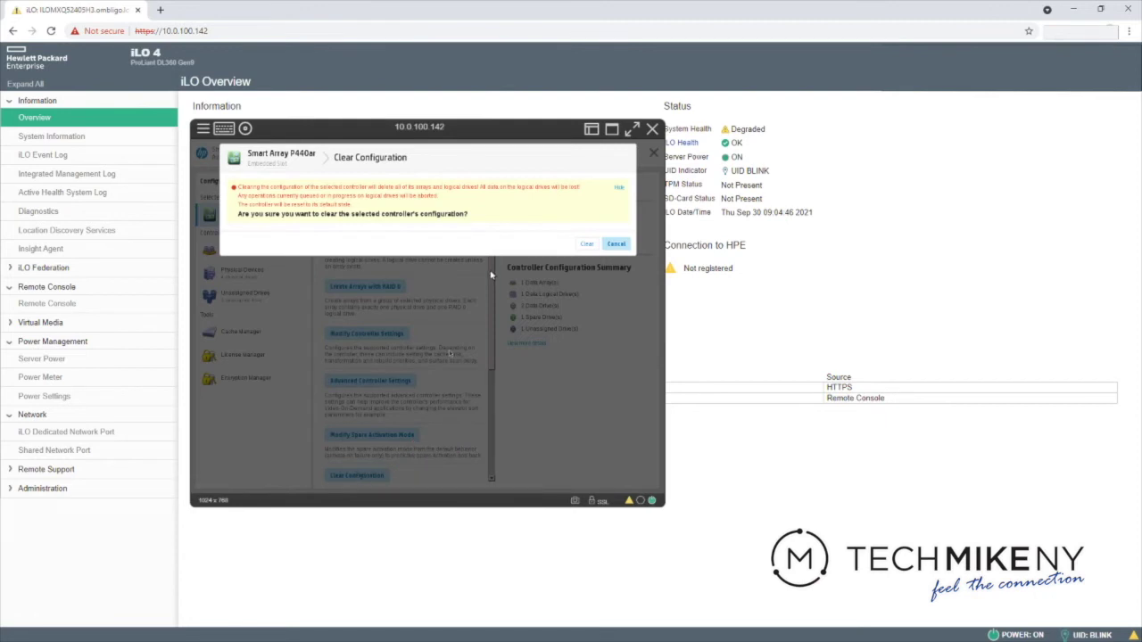
Step: Confirm clearing the controller configuration, returning to 0 data arrays and 4 unassigned drives
{"action": "left_click", "coordinate": [588, 245]}
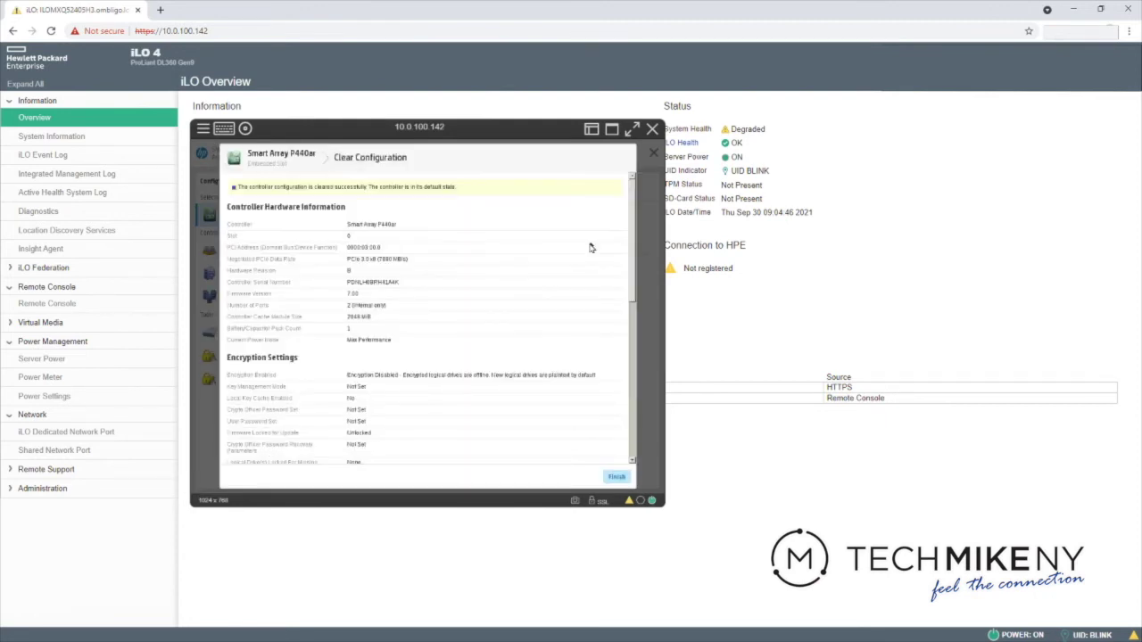
{"action": "left_click", "coordinate": [618, 478]}
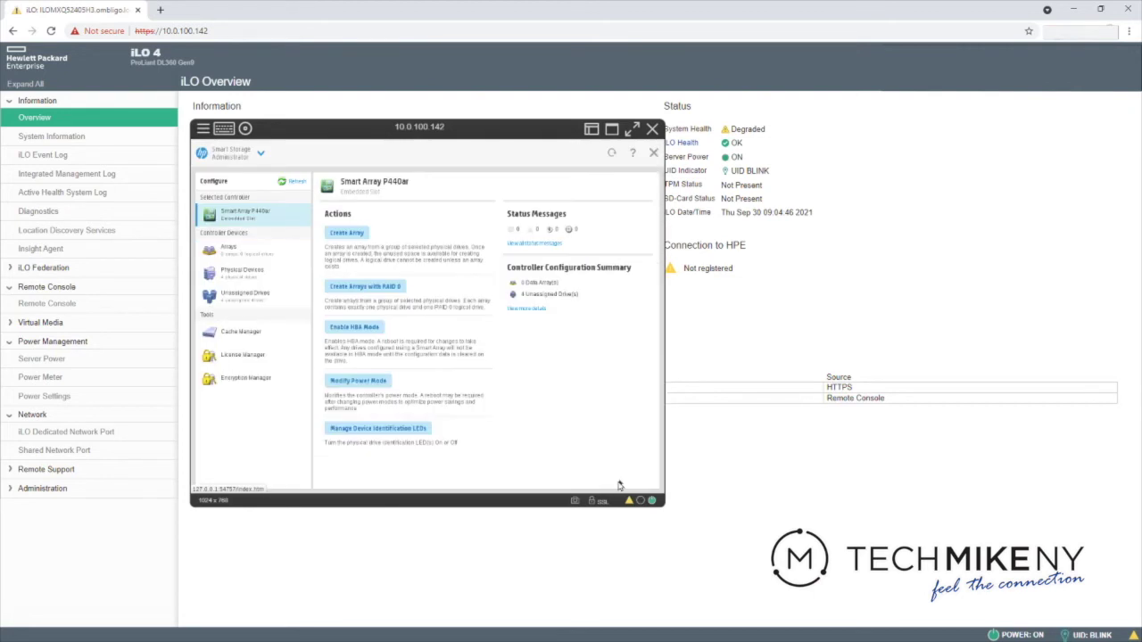
{"action": "left_click", "coordinate": [347, 233]}
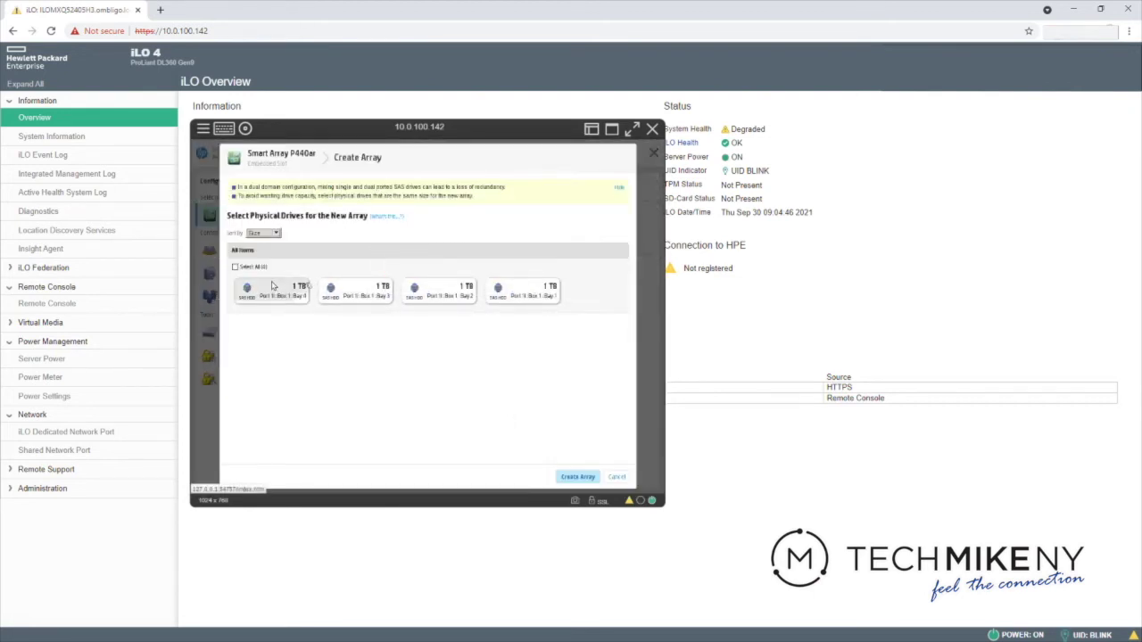
Step: Build a 2.73 TB RAID 5 logical drive from all four 1 TB drives
{"action": "left_click", "coordinate": [235, 268]}
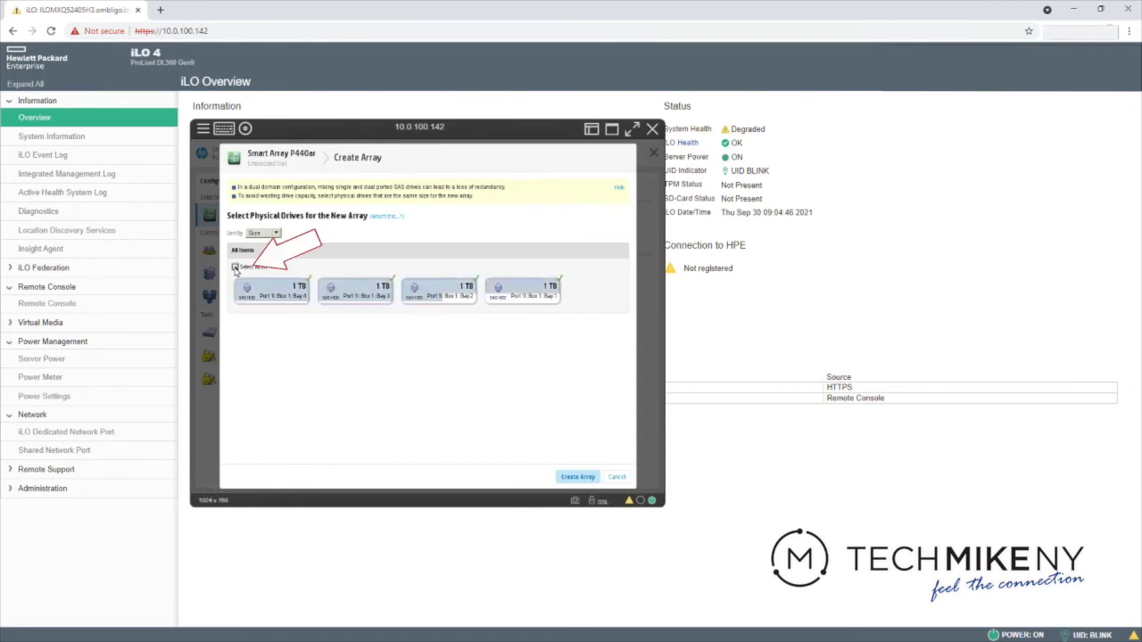
{"action": "left_click", "coordinate": [575, 479]}
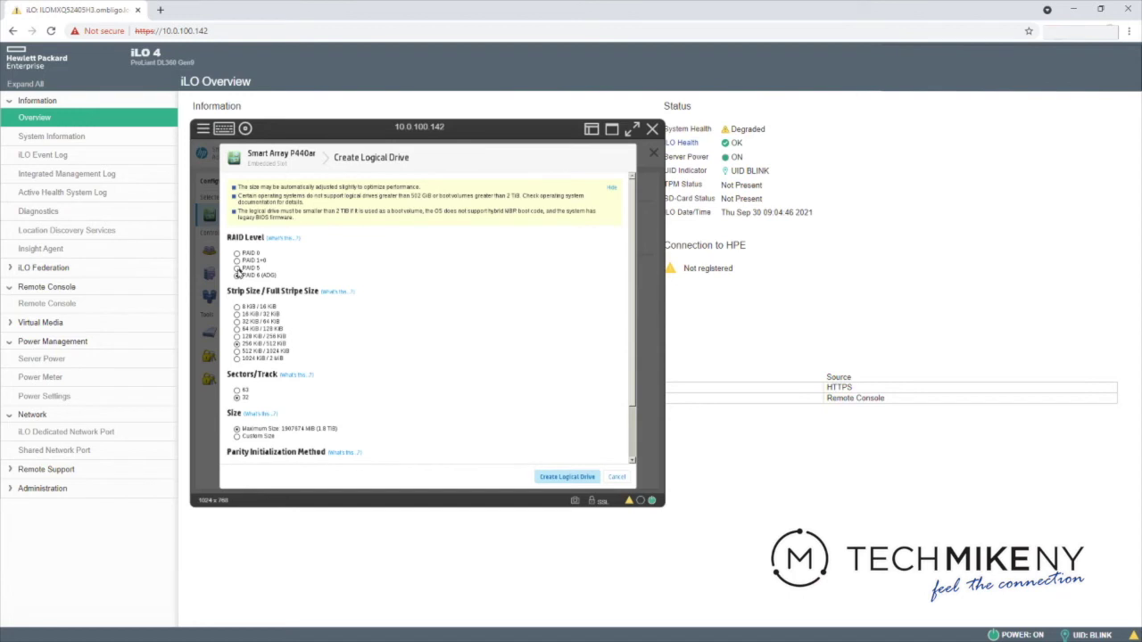
{"action": "left_click", "coordinate": [237, 268]}
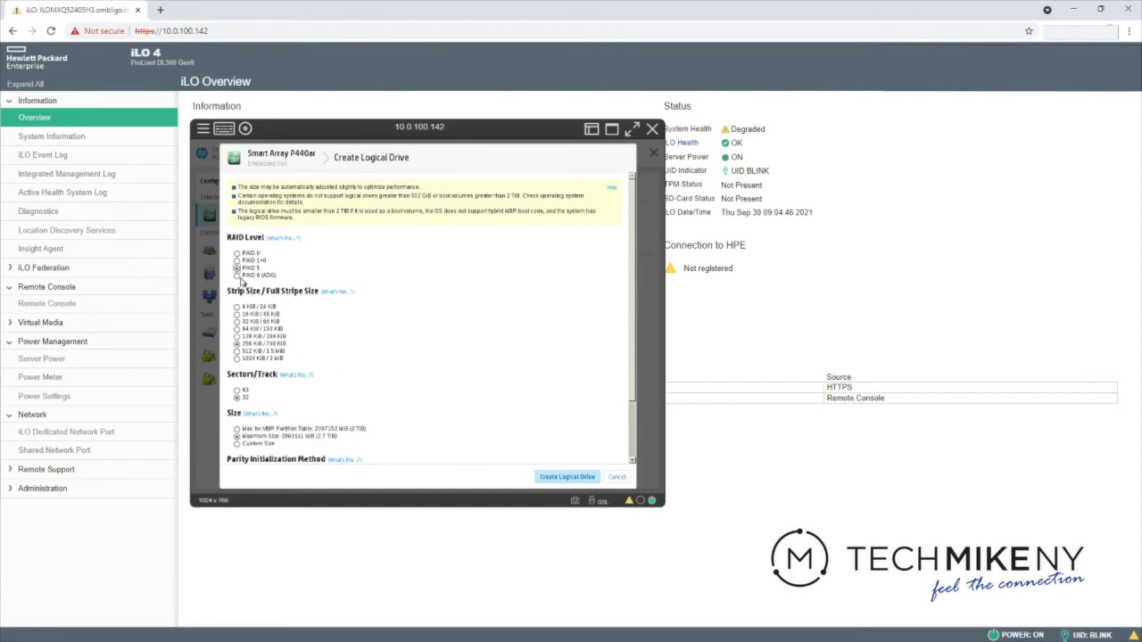
{"action": "left_click", "coordinate": [237, 275]}
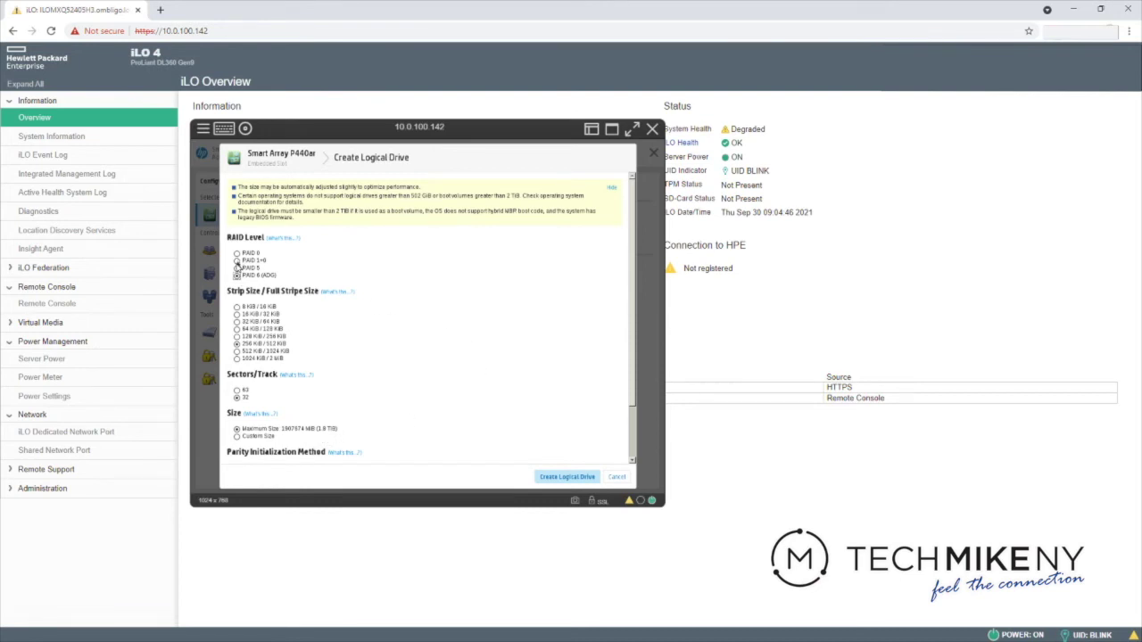
{"action": "left_click", "coordinate": [237, 261]}
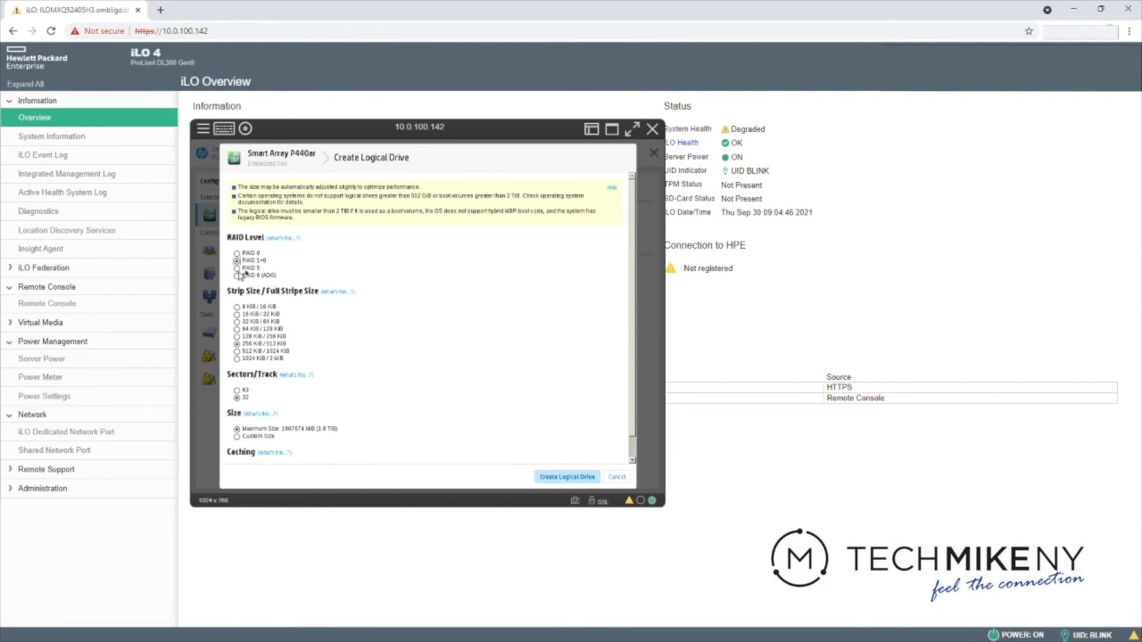
{"action": "left_click", "coordinate": [237, 269]}
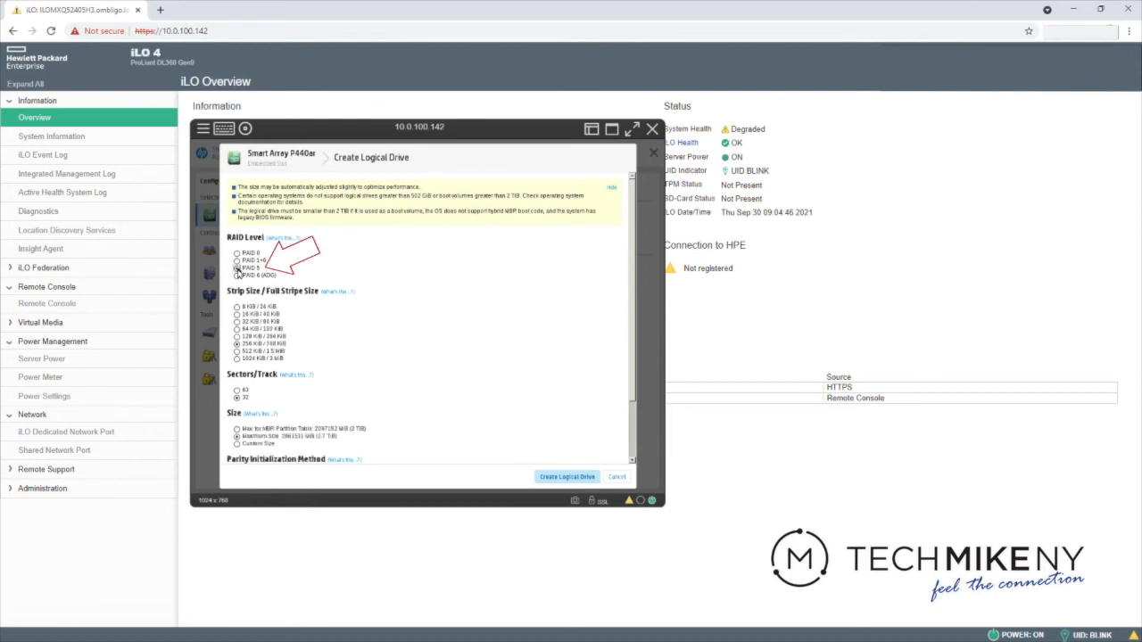
{"action": "left_click", "coordinate": [574, 478]}
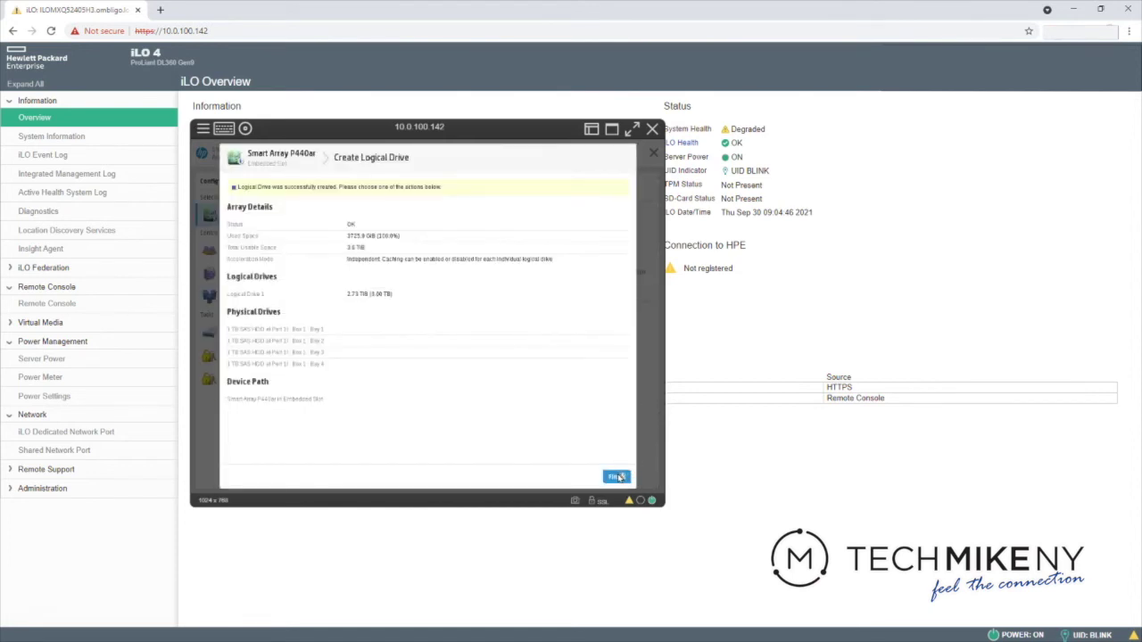
{"action": "left_click", "coordinate": [616, 477]}
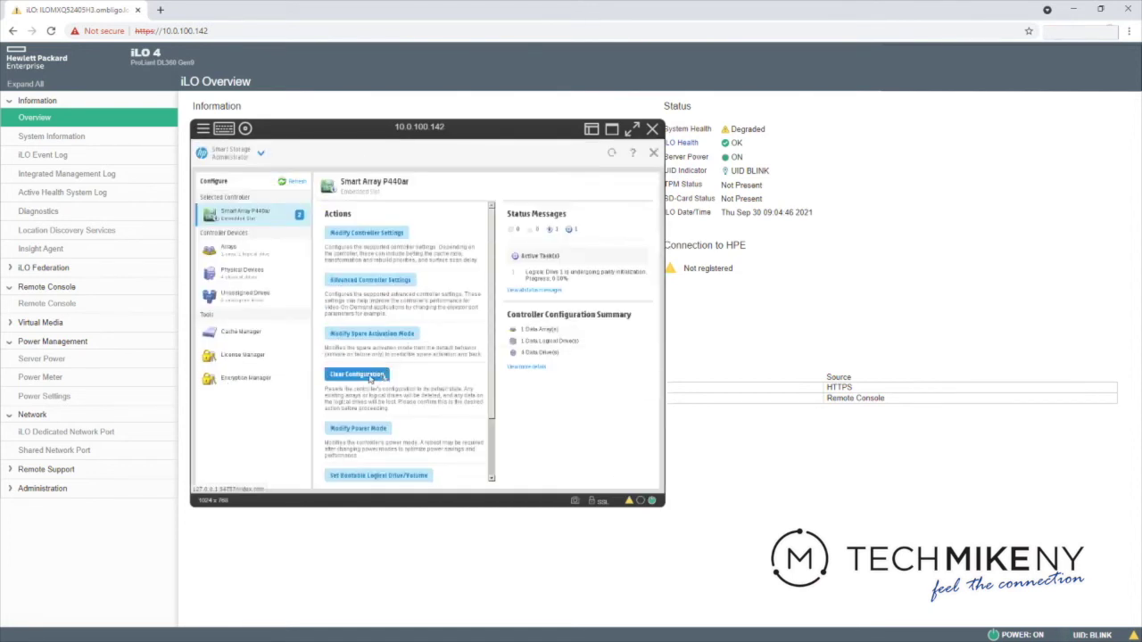
Step: Clear the controller configuration to remove the RAID 5 array
{"action": "left_click", "coordinate": [358, 376]}
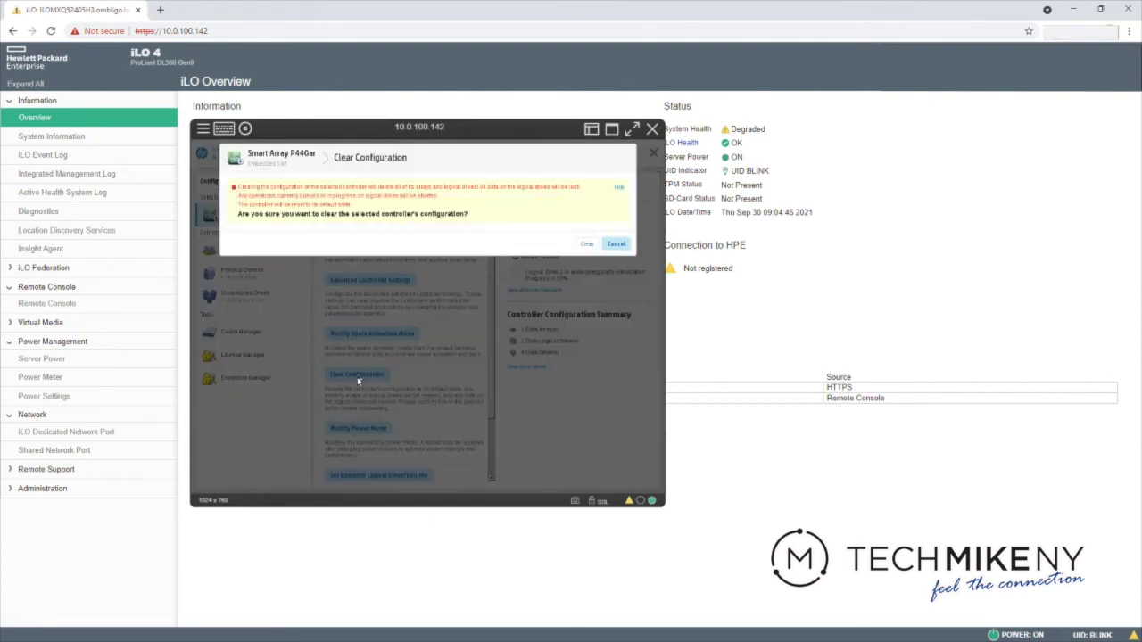
{"action": "left_click", "coordinate": [586, 244]}
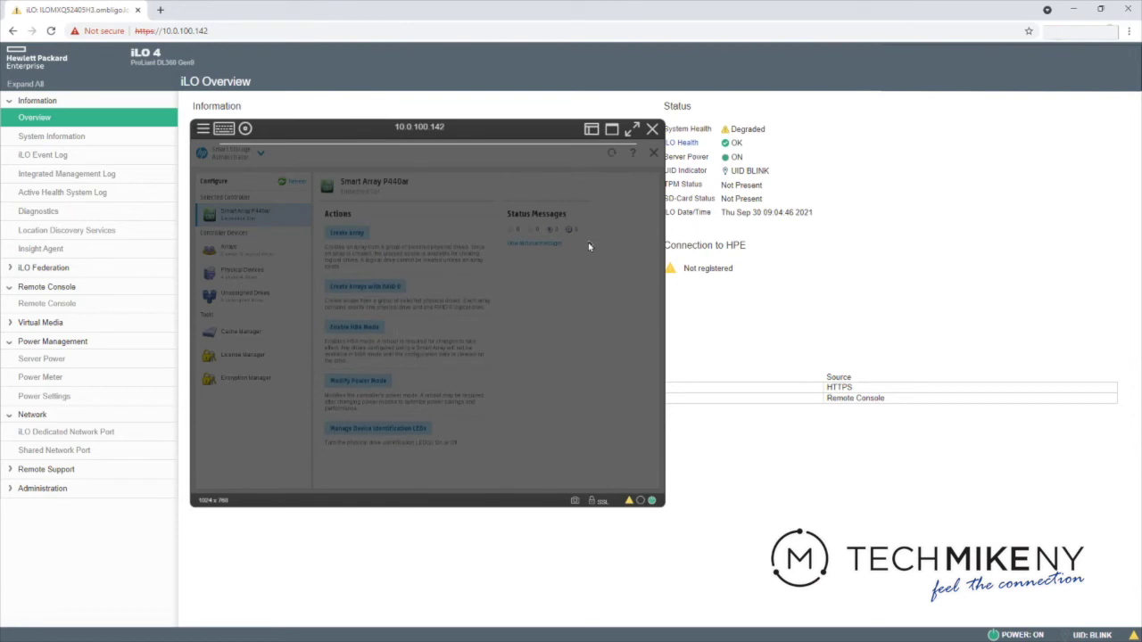
{"action": "left_click", "coordinate": [627, 477]}
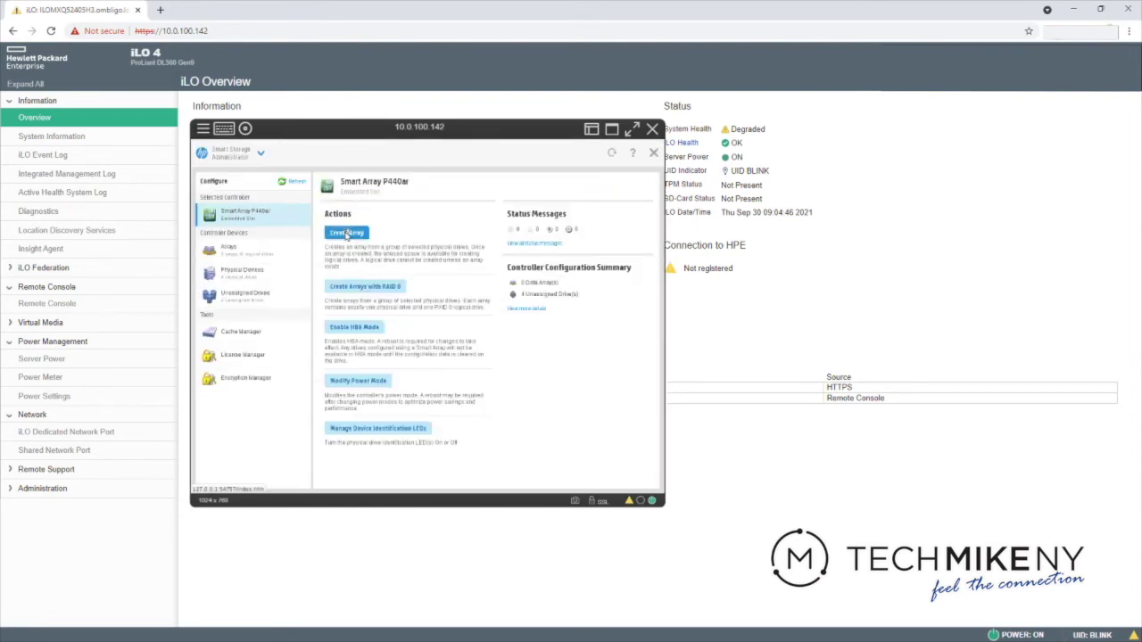
Step: Create a 1.82 TB RAID 1+0 logical drive across all four drives
{"action": "left_click", "coordinate": [346, 233]}
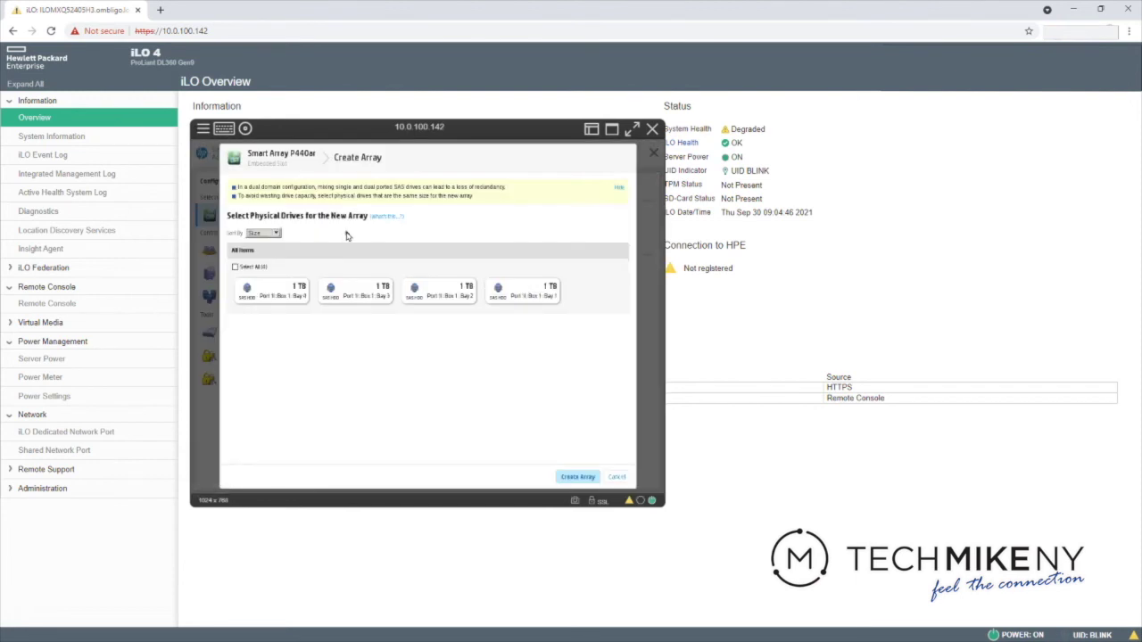
{"action": "left_click", "coordinate": [237, 267]}
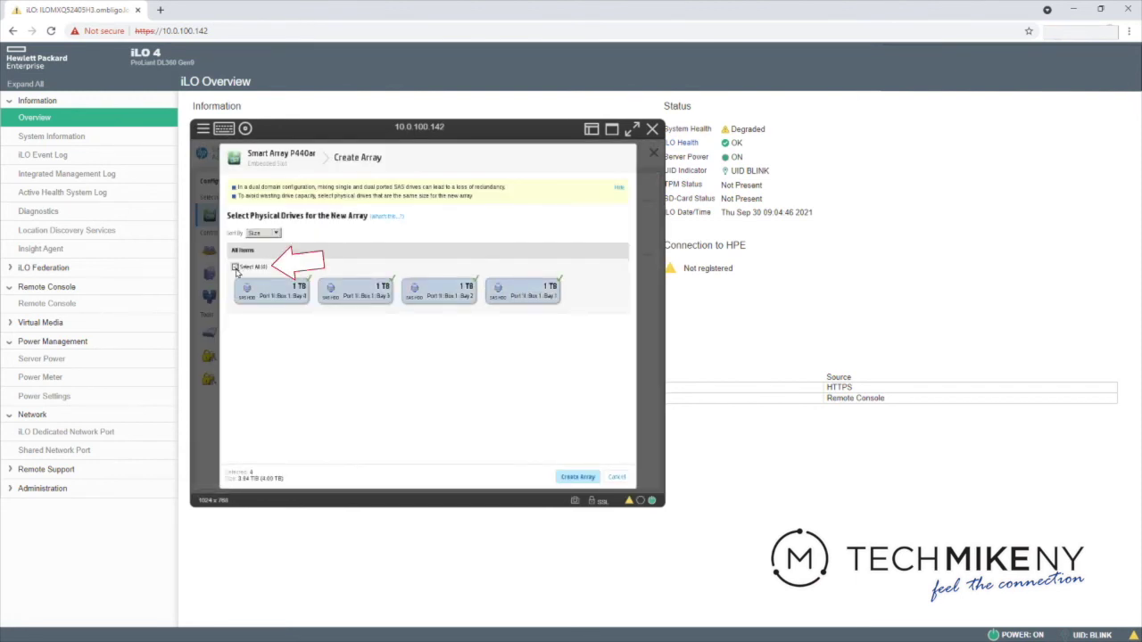
{"action": "left_click", "coordinate": [578, 477]}
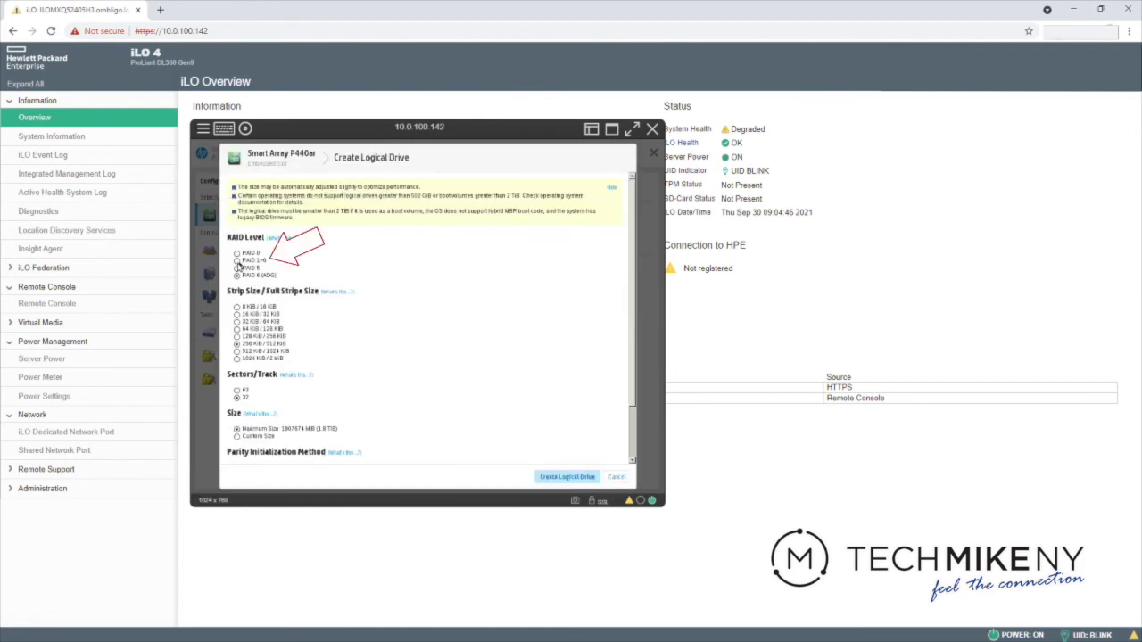
{"action": "left_click", "coordinate": [238, 260]}
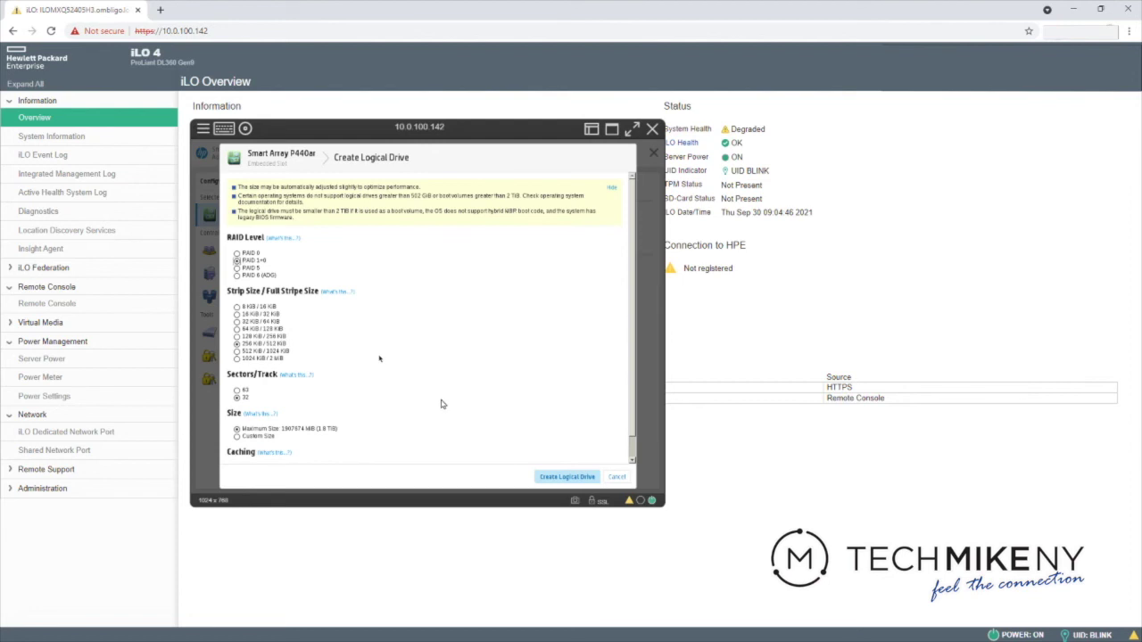
{"action": "left_click_drag", "start_coordinate": [629, 415], "coordinate": [629, 437]}
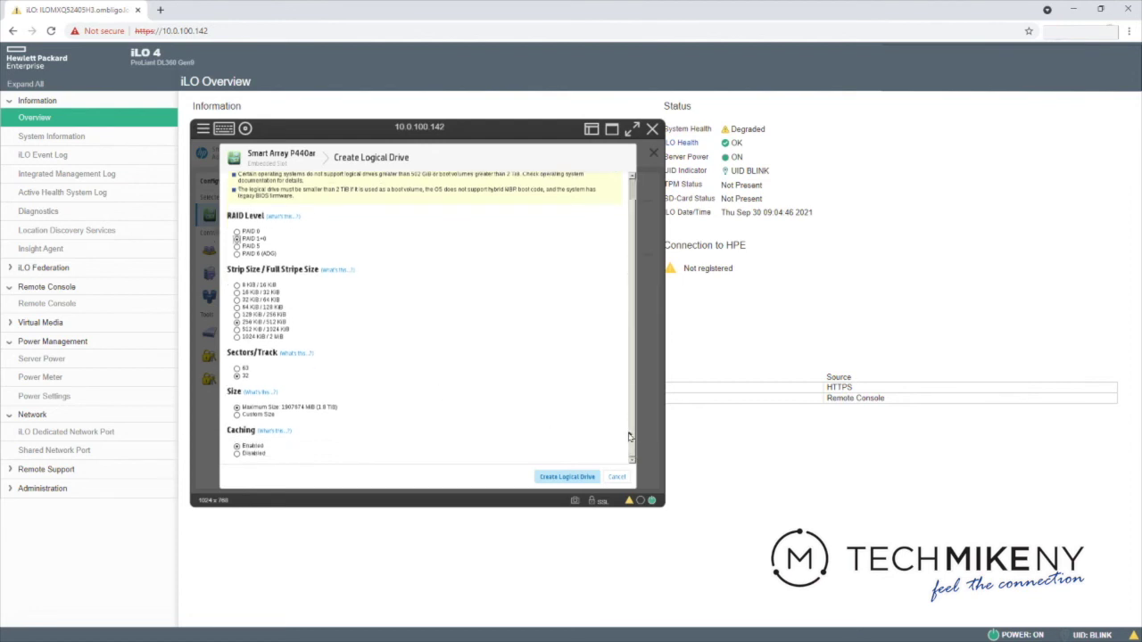
{"action": "left_click", "coordinate": [567, 477]}
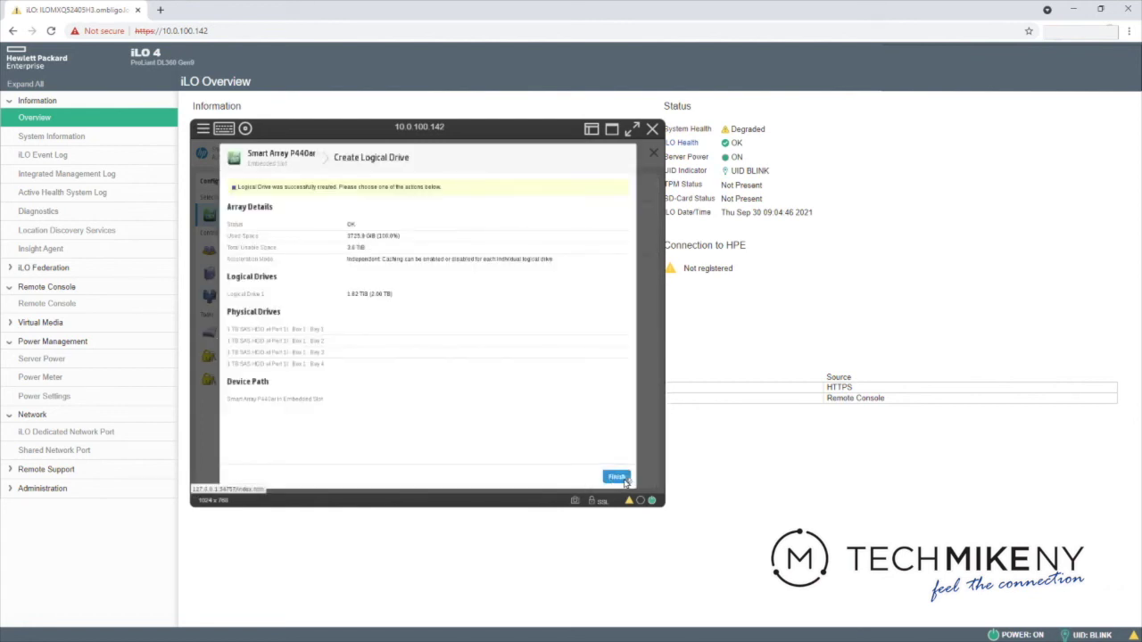
{"action": "left_click", "coordinate": [617, 477]}
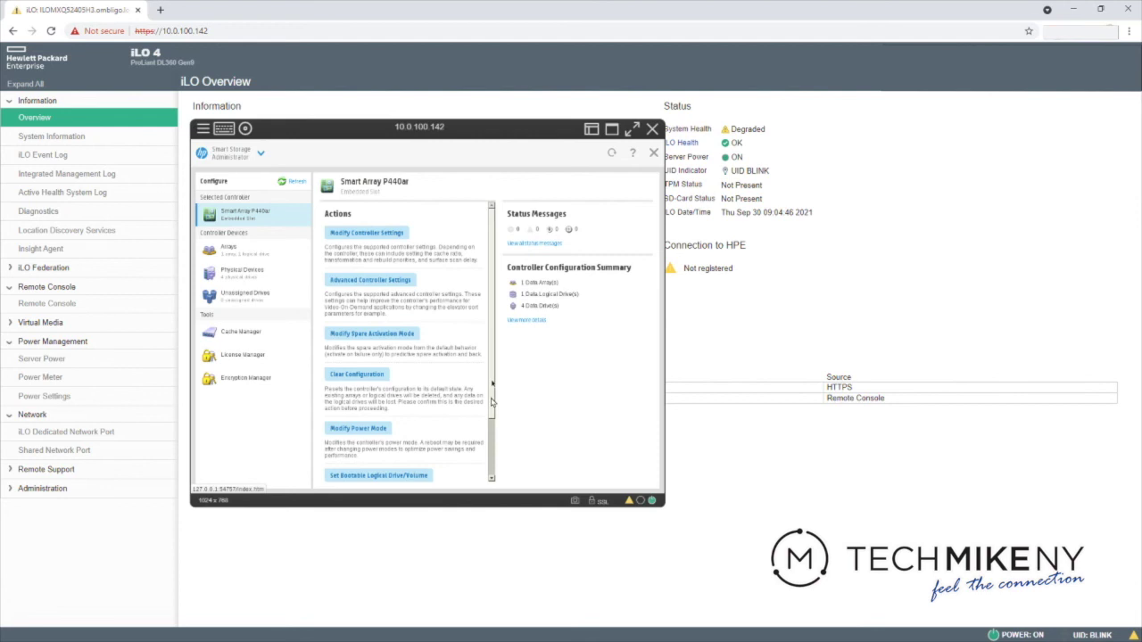
Step: Set Logical Drive 1 as primary bootable volume with no secondary boot drive
{"action": "left_click_drag", "start_coordinate": [495, 387], "coordinate": [392, 432]}
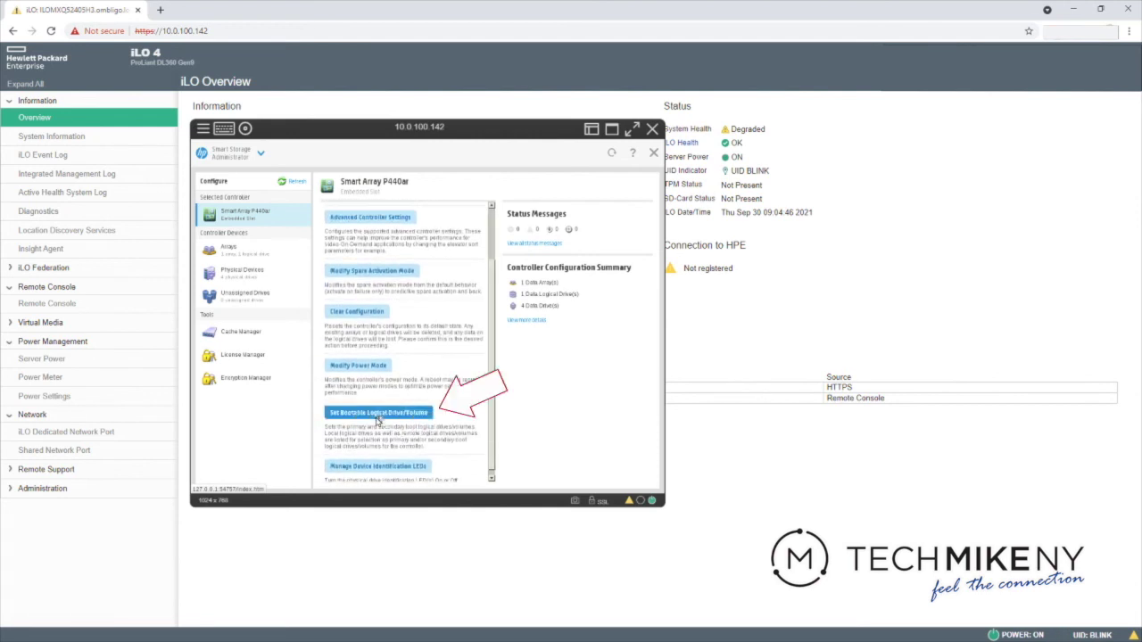
{"action": "left_click", "coordinate": [377, 414]}
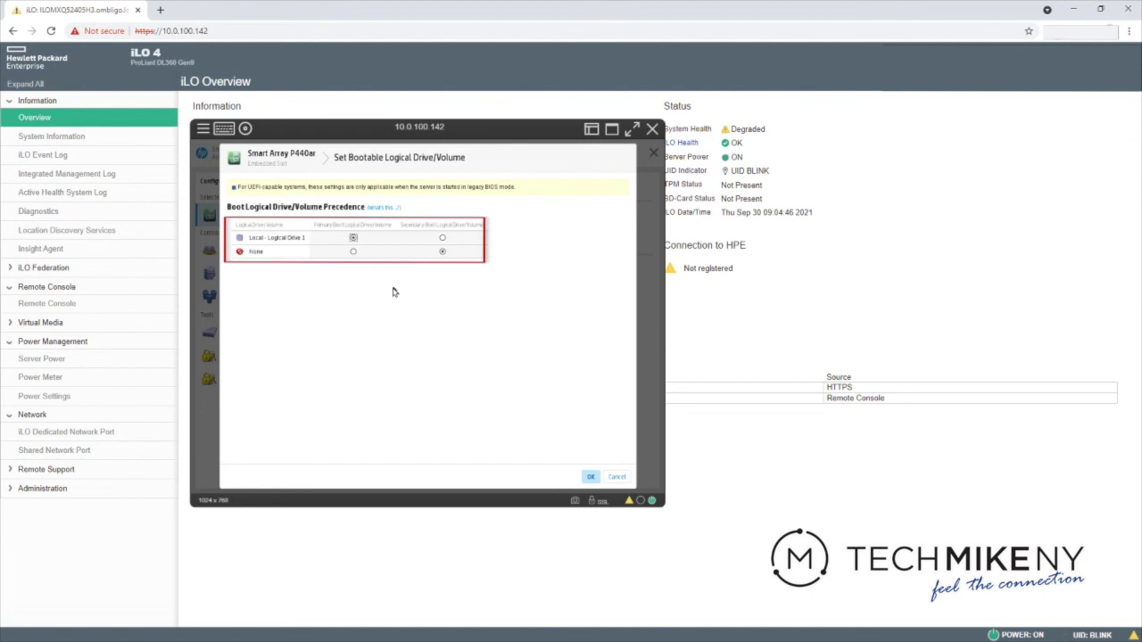
{"action": "left_click", "coordinate": [589, 478]}
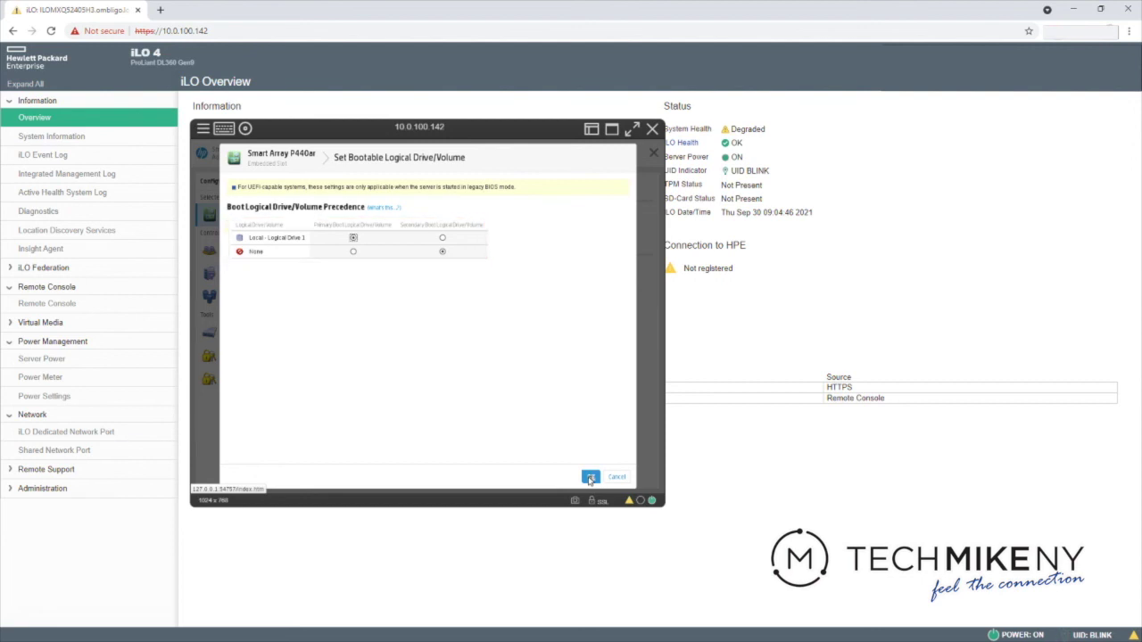
{"action": "left_click", "coordinate": [590, 478]}
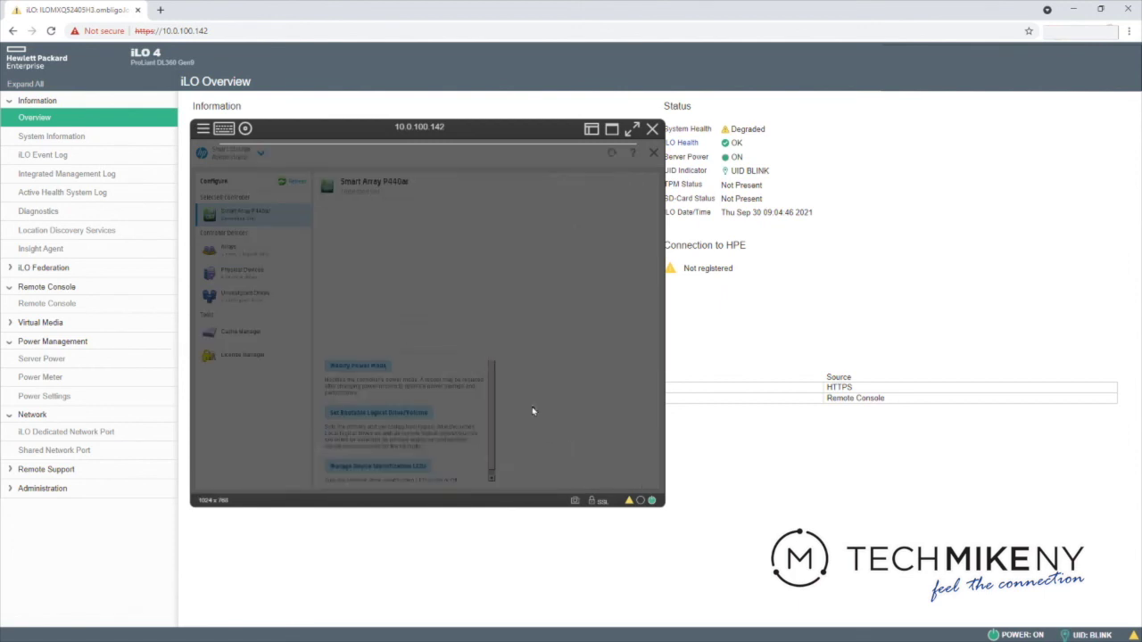
Step: Close the results, quit Smart Storage Administrator, and reboot the server from Intelligent Provisioning
{"action": "left_click", "coordinate": [617, 479]}
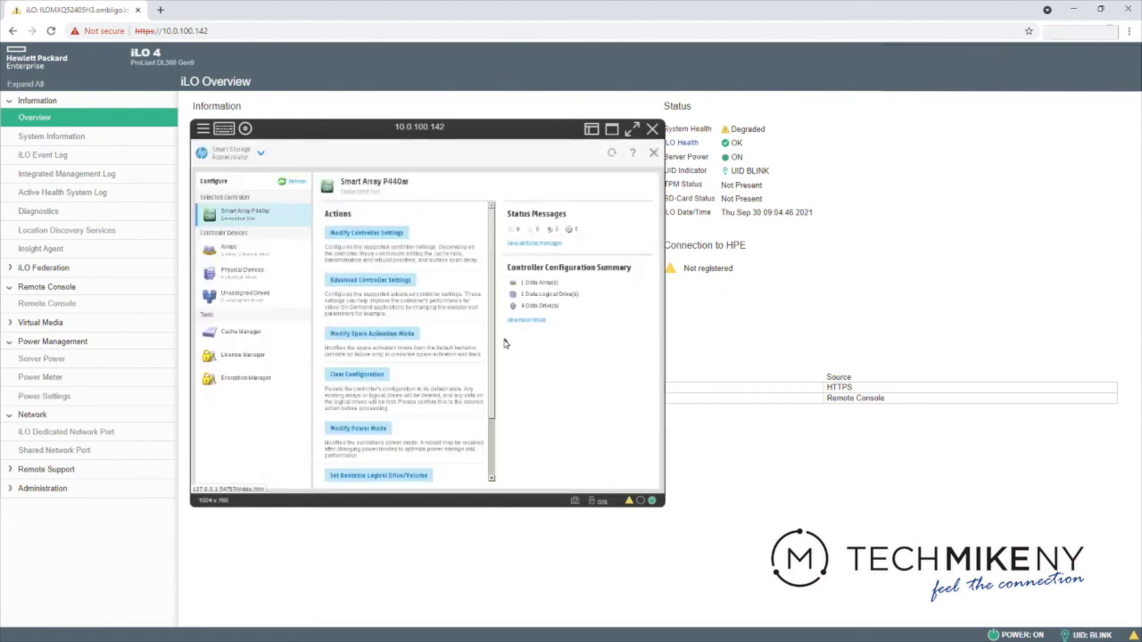
{"action": "left_click", "coordinate": [654, 153]}
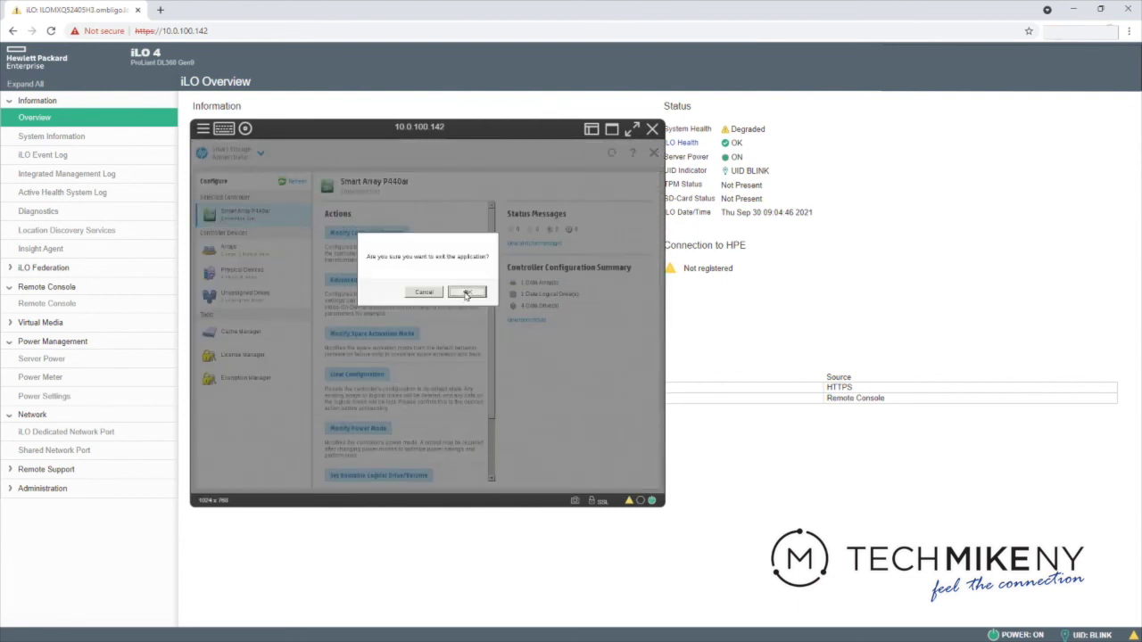
{"action": "left_click", "coordinate": [466, 292]}
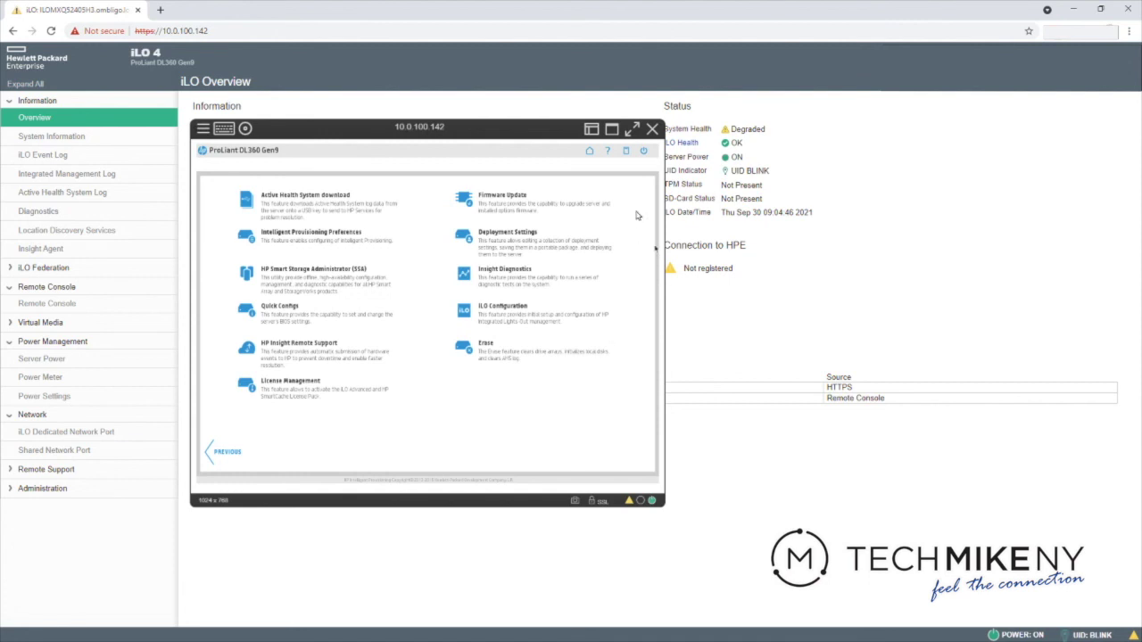
{"action": "left_click", "coordinate": [644, 151]}
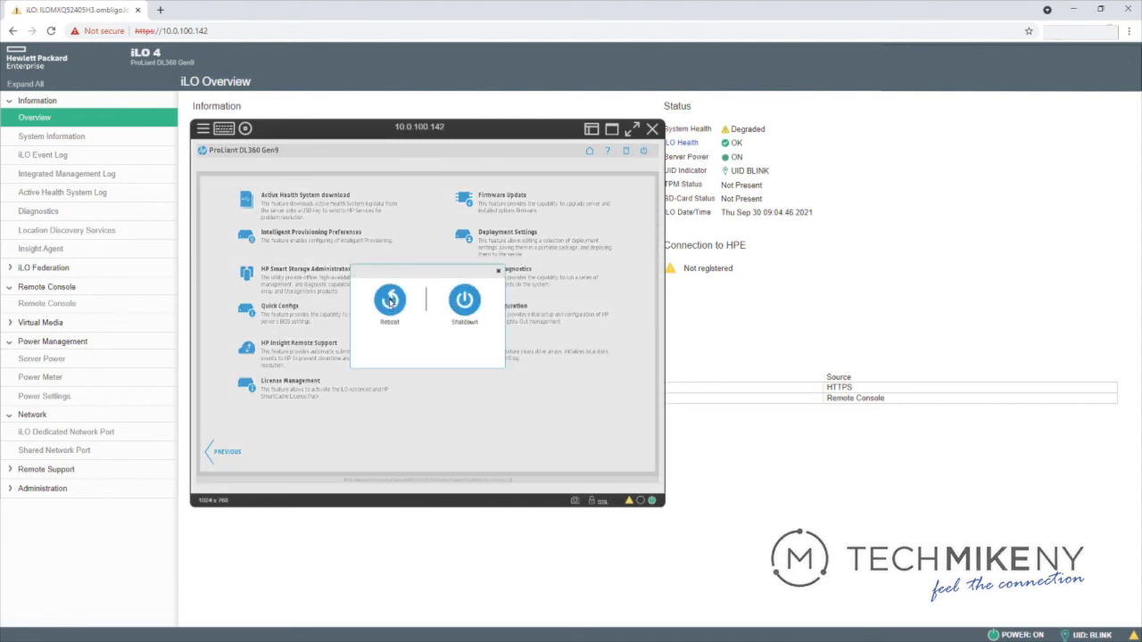
{"action": "left_click", "coordinate": [390, 301]}
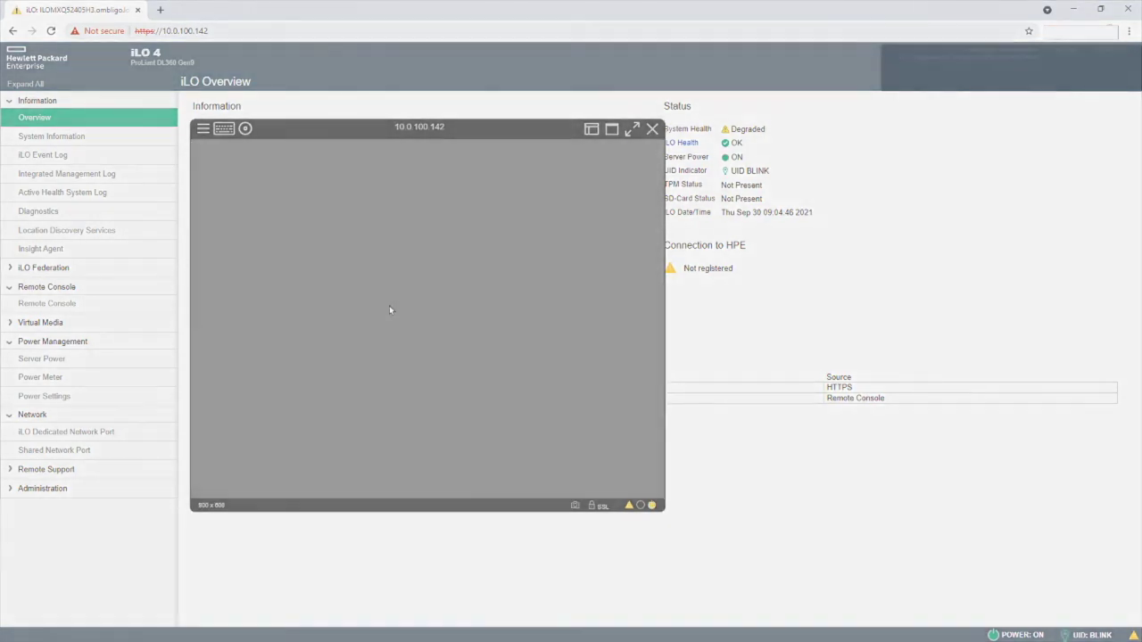